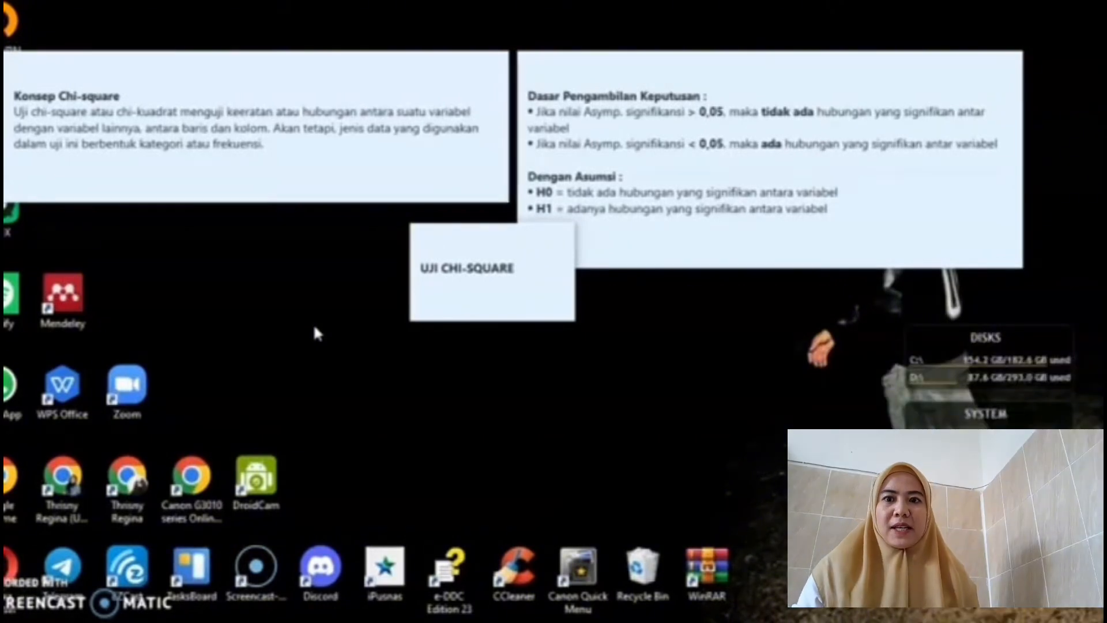
# - Switch to the Bahan Uji.xlsx workbook in WPS Office and review the coded Gaji and Pendidikan columns
pyautogui.click(316, 326)
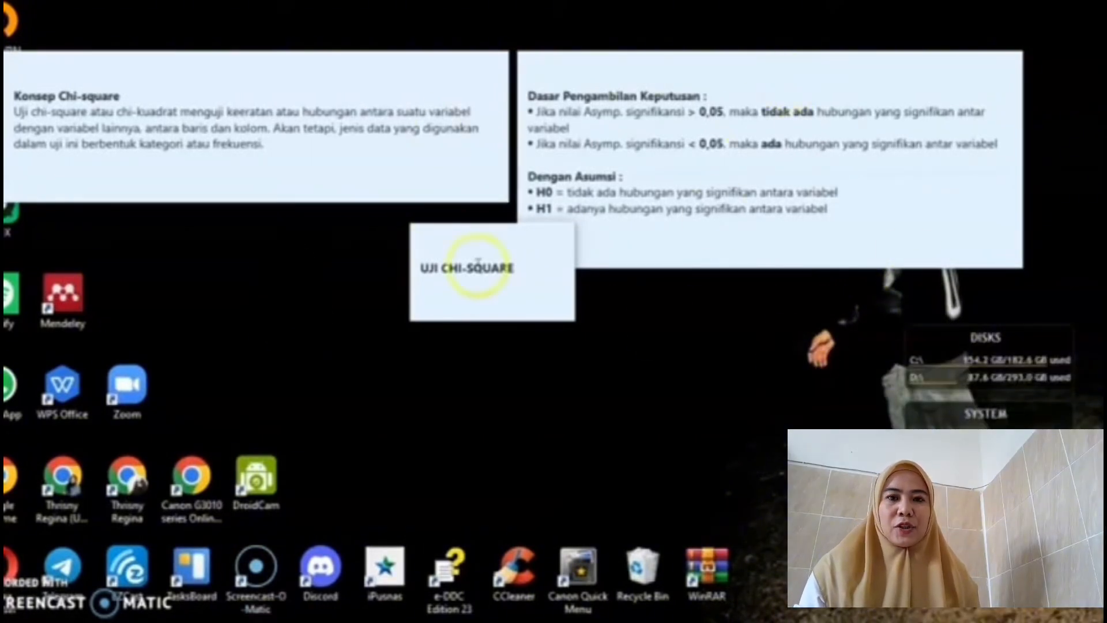
pyautogui.moveTo(4, 404)
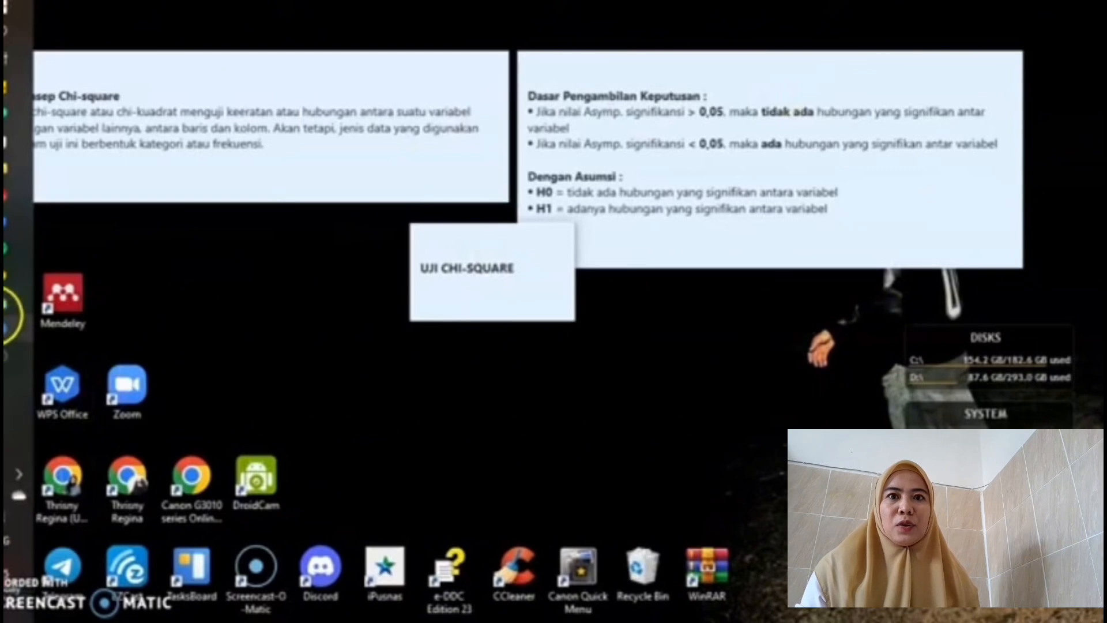
pyautogui.click(14, 304)
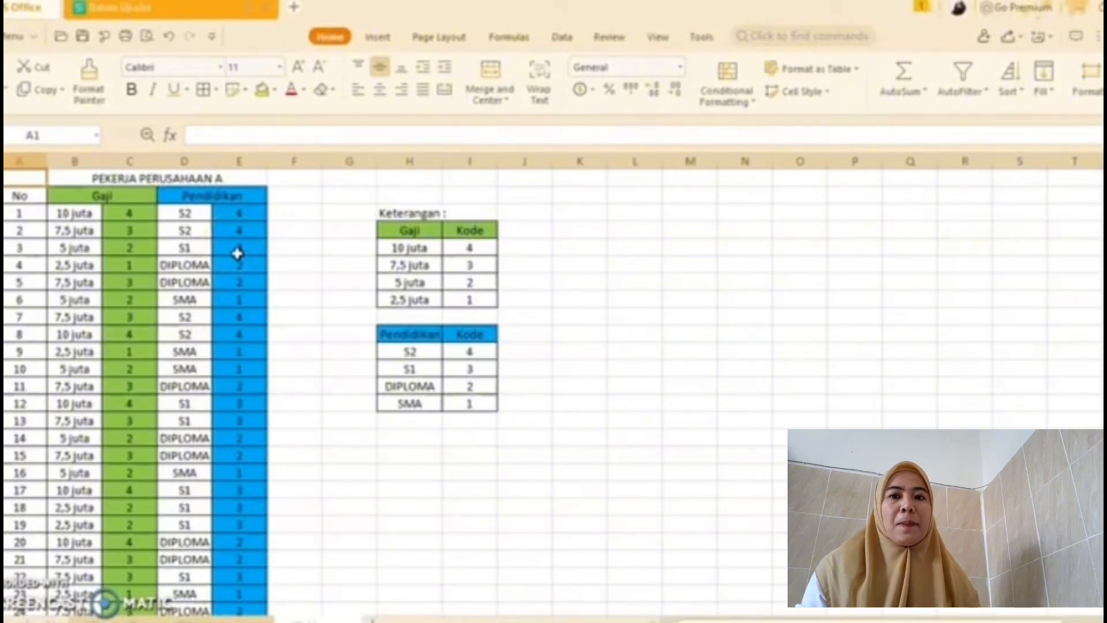
pyautogui.click(236, 257)
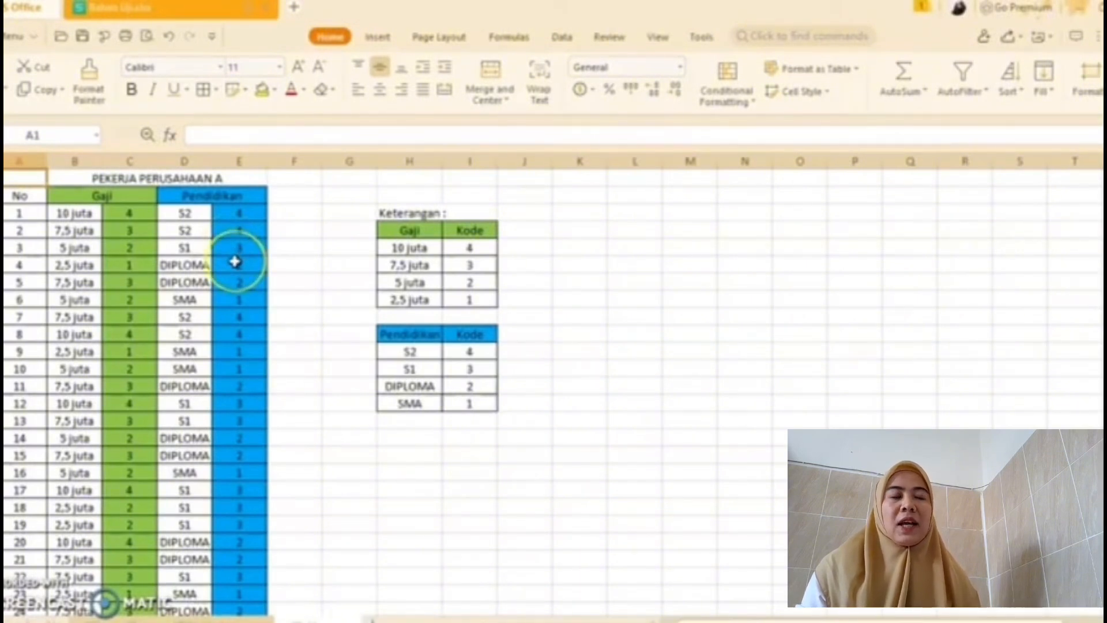
pyautogui.click(109, 206)
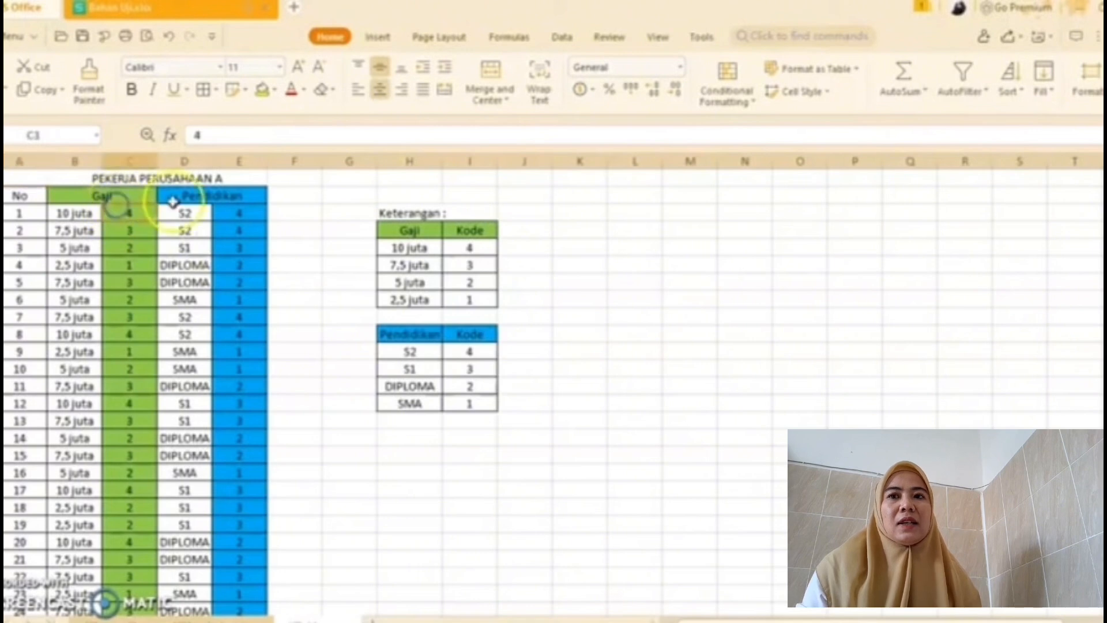
pyautogui.click(151, 196)
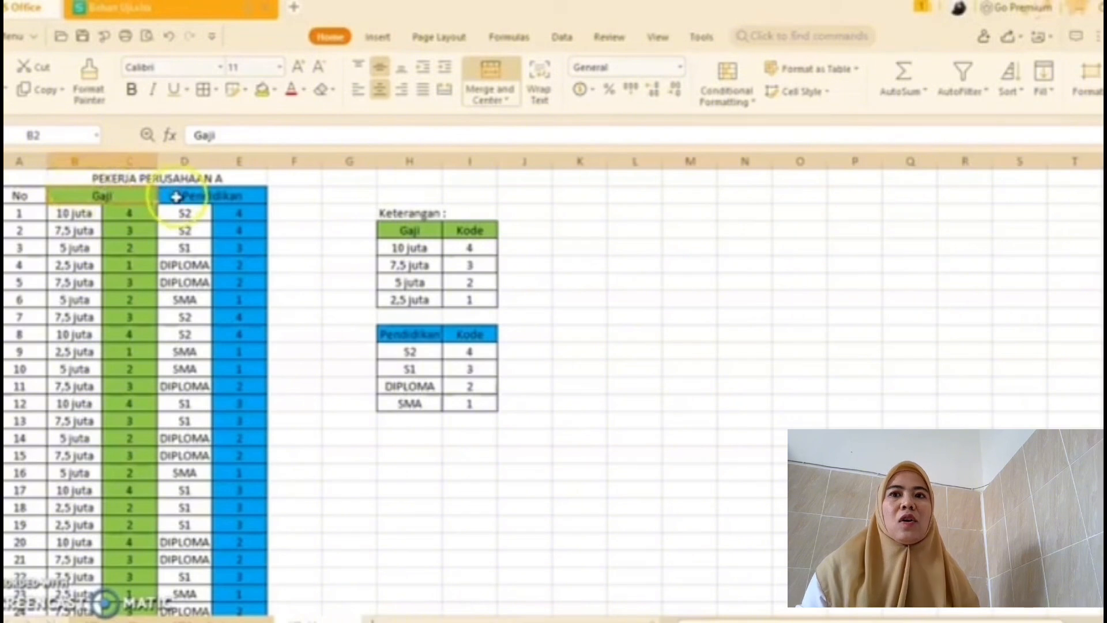
pyautogui.click(177, 201)
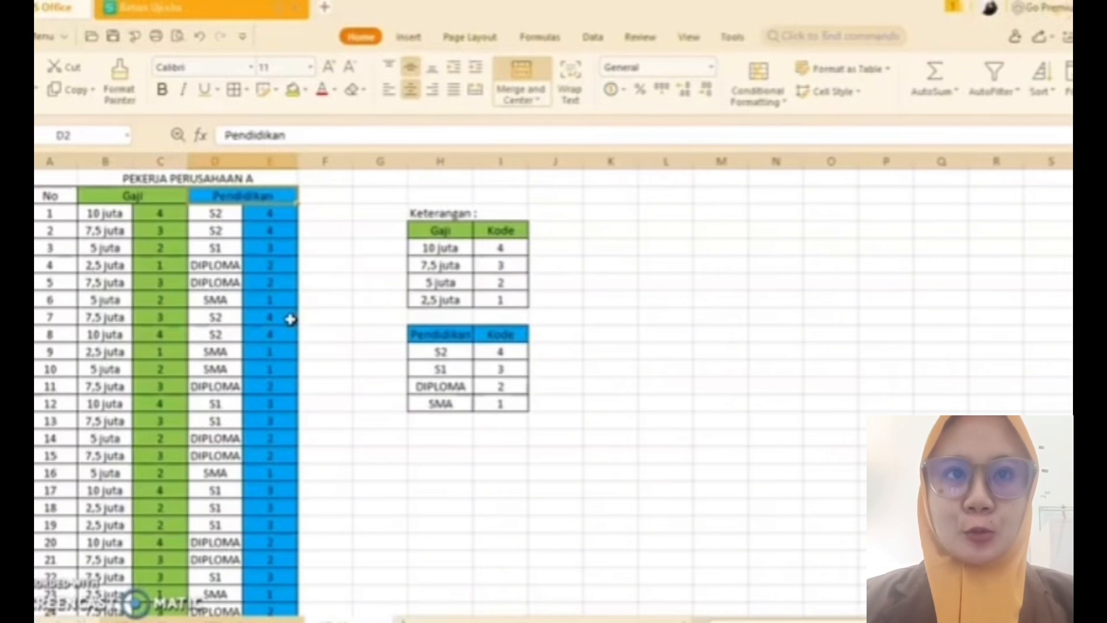
# - Bring up the sticky note titled Dasar Pengambilan Keputusan and read the chi-square decision criteria and hypotheses
pyautogui.moveTo(35, 341)
pyautogui.moveTo(49, 149)
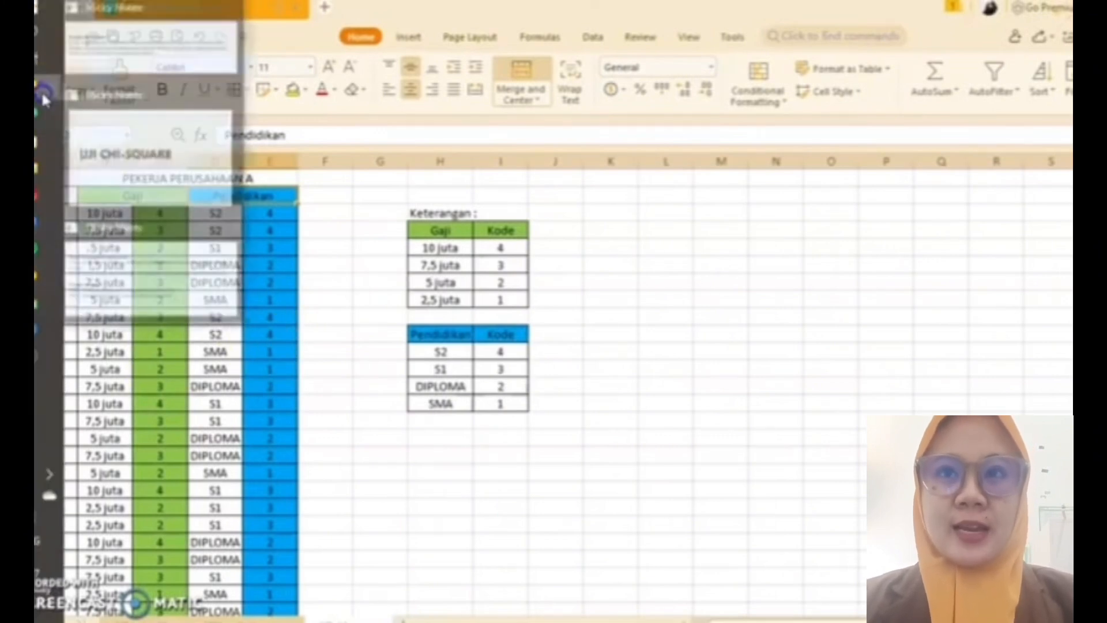
pyautogui.click(149, 248)
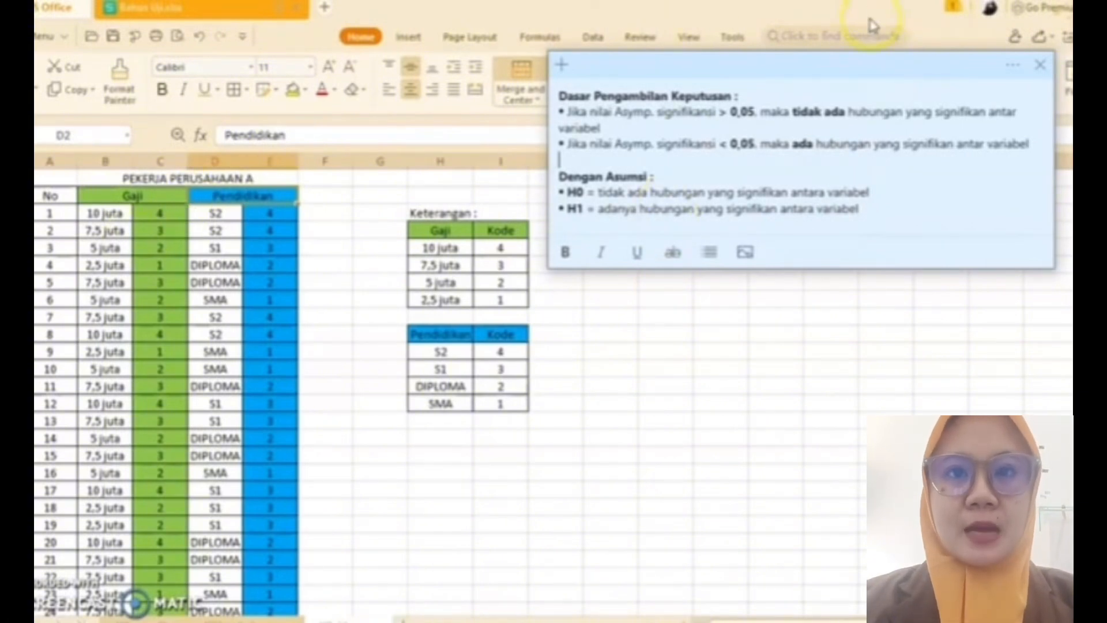
# - Switch to the Untitled2 data set in the IBM SPSS Statistics Data Editor and place its window beside the worksheet's data columns
pyautogui.moveTo(36, 356)
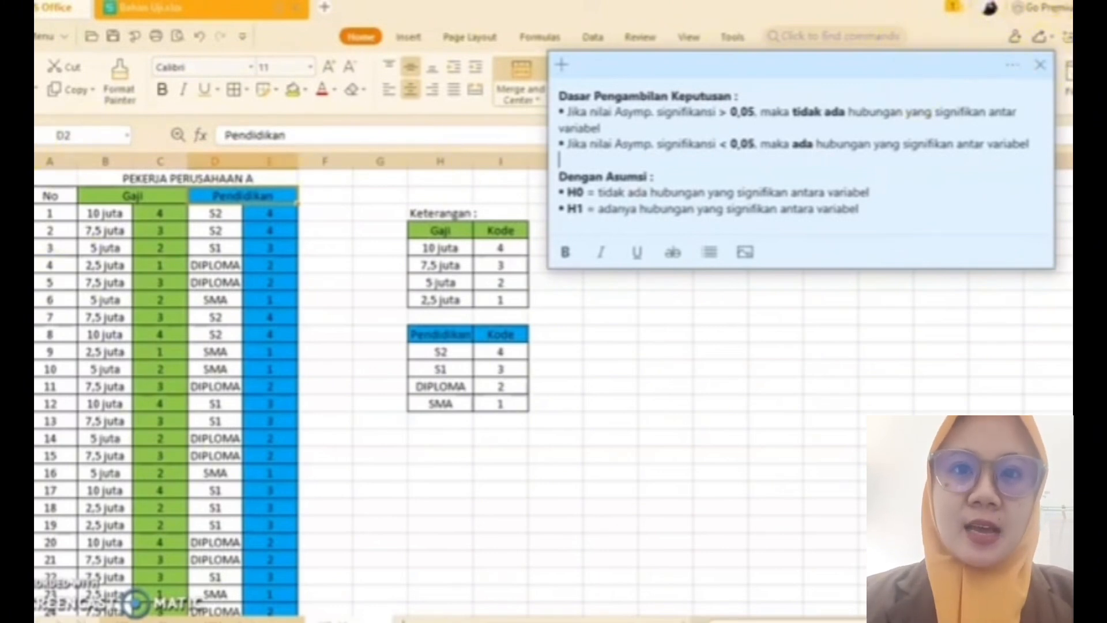
pyautogui.moveTo(37, 277)
pyautogui.moveTo(46, 328)
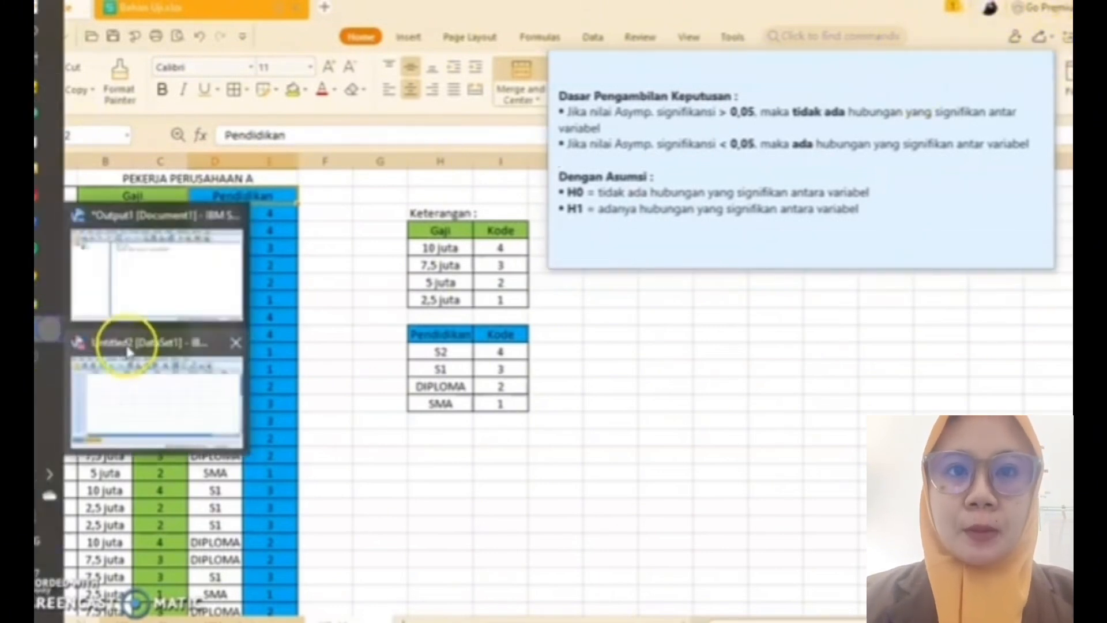
pyautogui.click(95, 340)
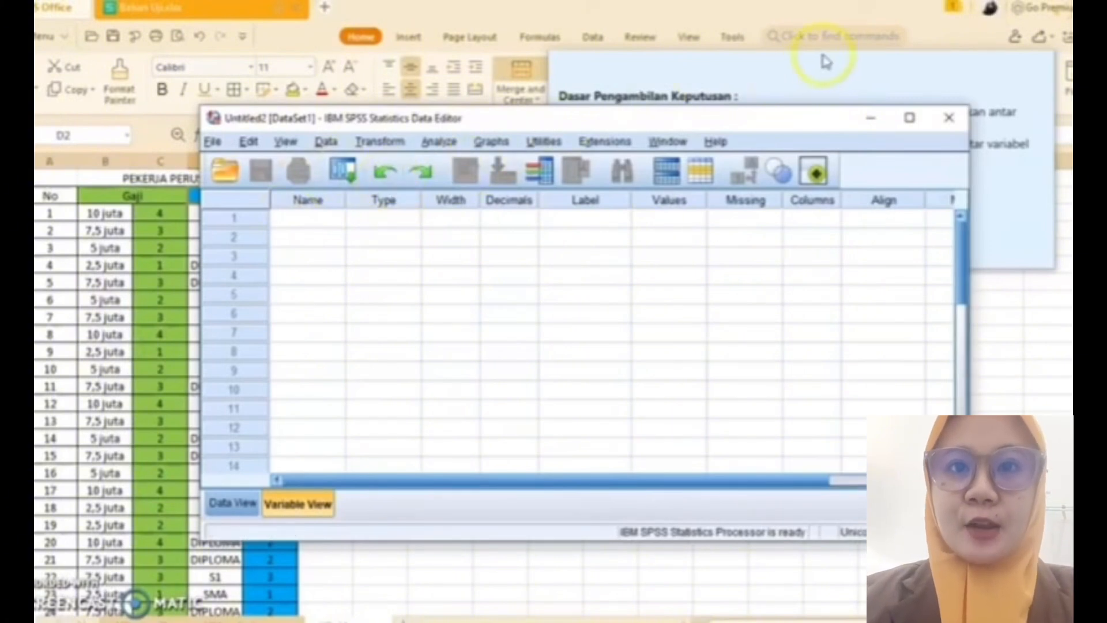
pyautogui.moveTo(625, 119); pyautogui.dragTo(754, 75)
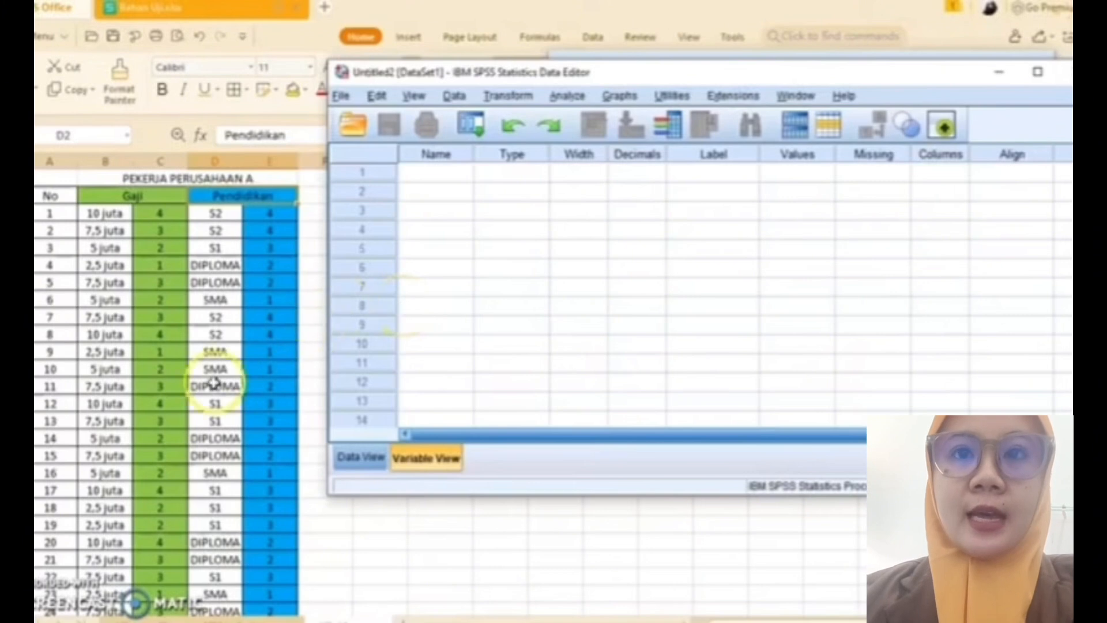
# - Copy the numeric Gaji codes for all 47 workers, cells C3:C49, in the WPS worksheet
pyautogui.click(149, 214)
pyautogui.scroll(-12, 232, 318)
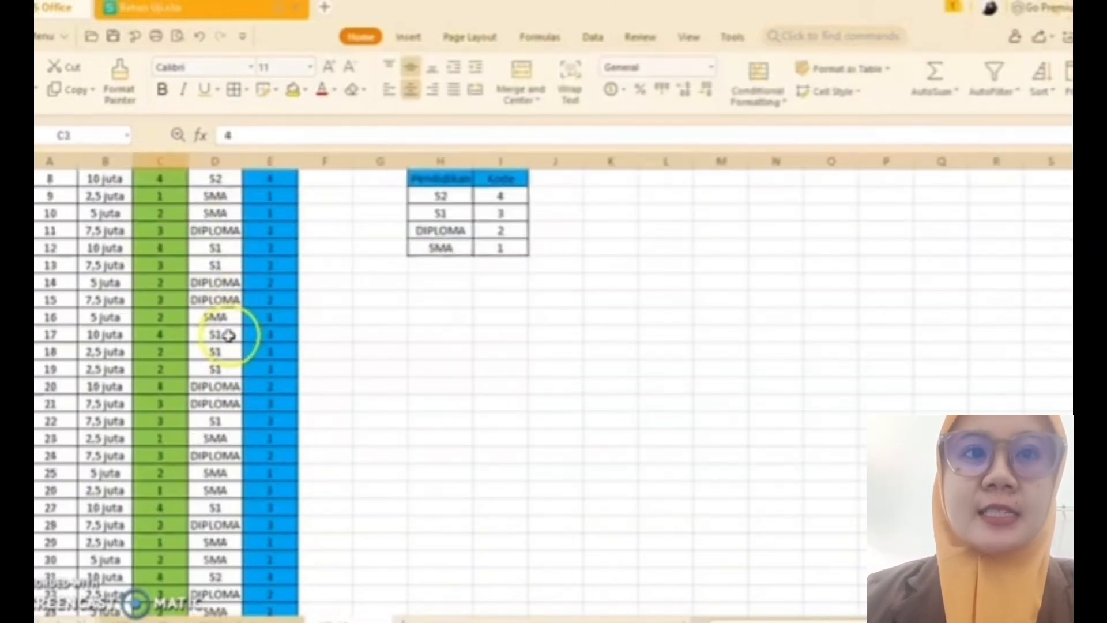
pyautogui.scroll(11, 223, 340)
pyautogui.scroll(2, 223, 359)
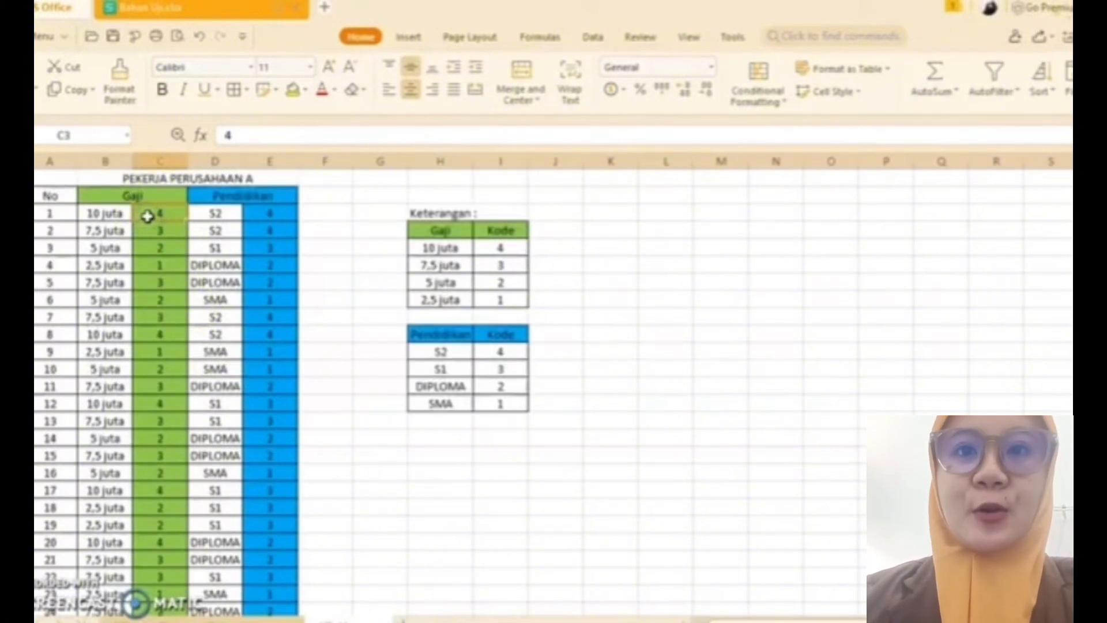
pyautogui.moveTo(148, 216); pyautogui.dragTo(160, 602)
pyautogui.moveTo(135, 537); pyautogui.dragTo(140, 538)
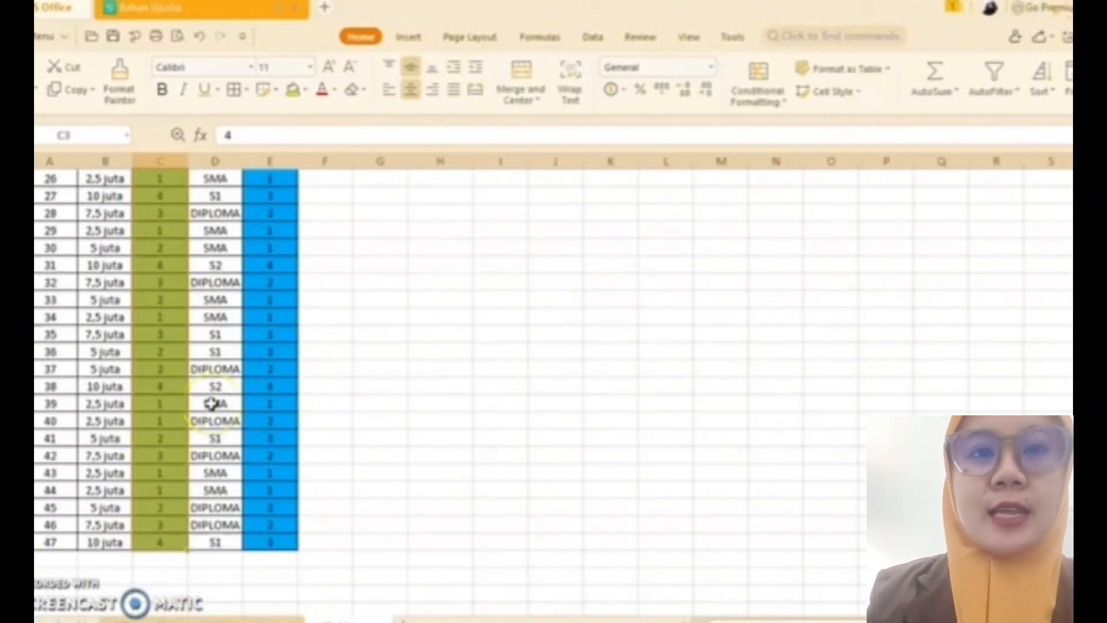
# - Paste the copied Gaji codes into the first column of the SPSS data view and check the rows
pyautogui.moveTo(40, 333)
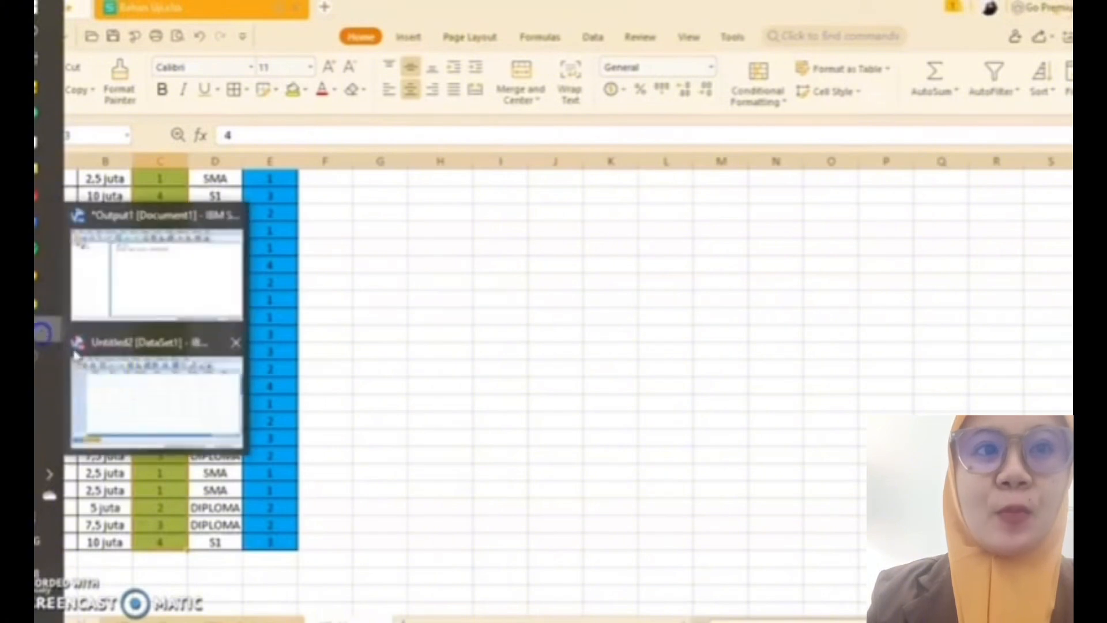
pyautogui.click(75, 353)
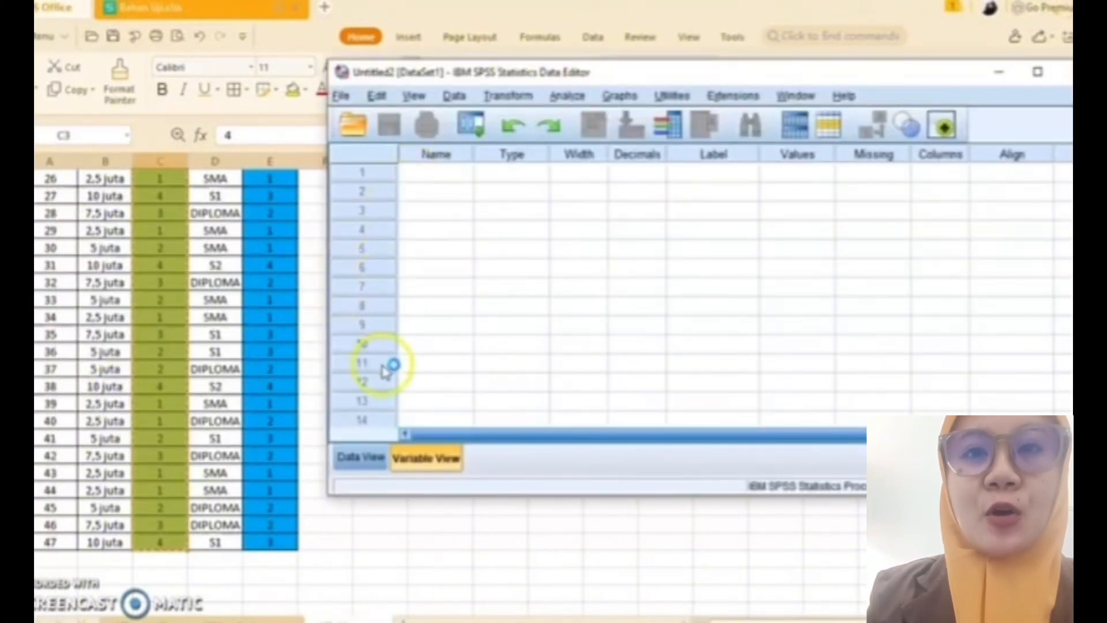
pyautogui.click(369, 458)
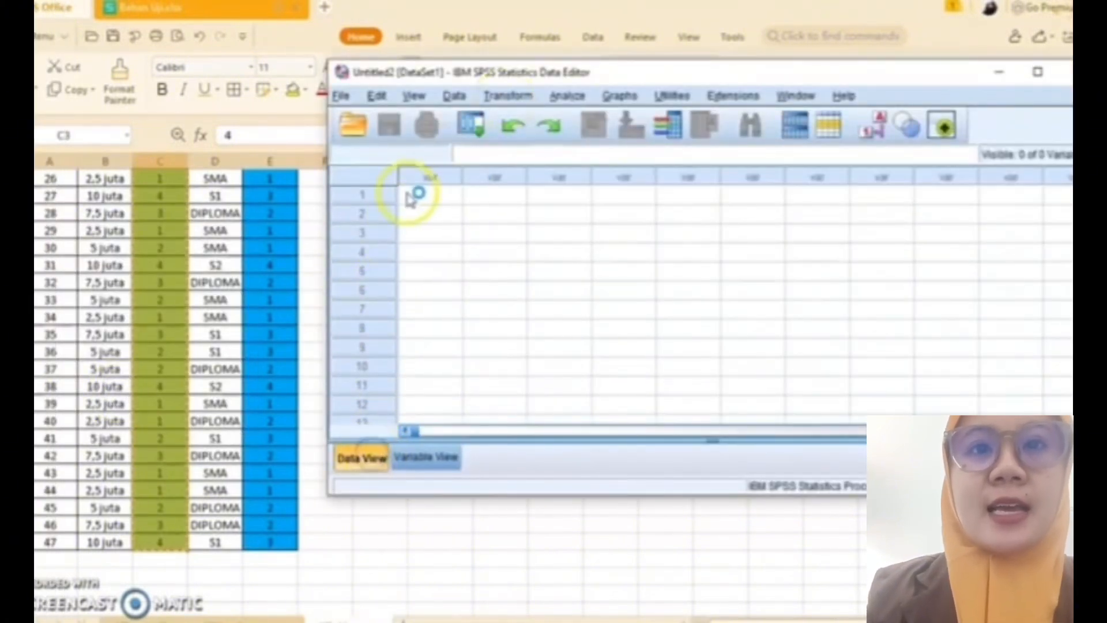
pyautogui.click(419, 180)
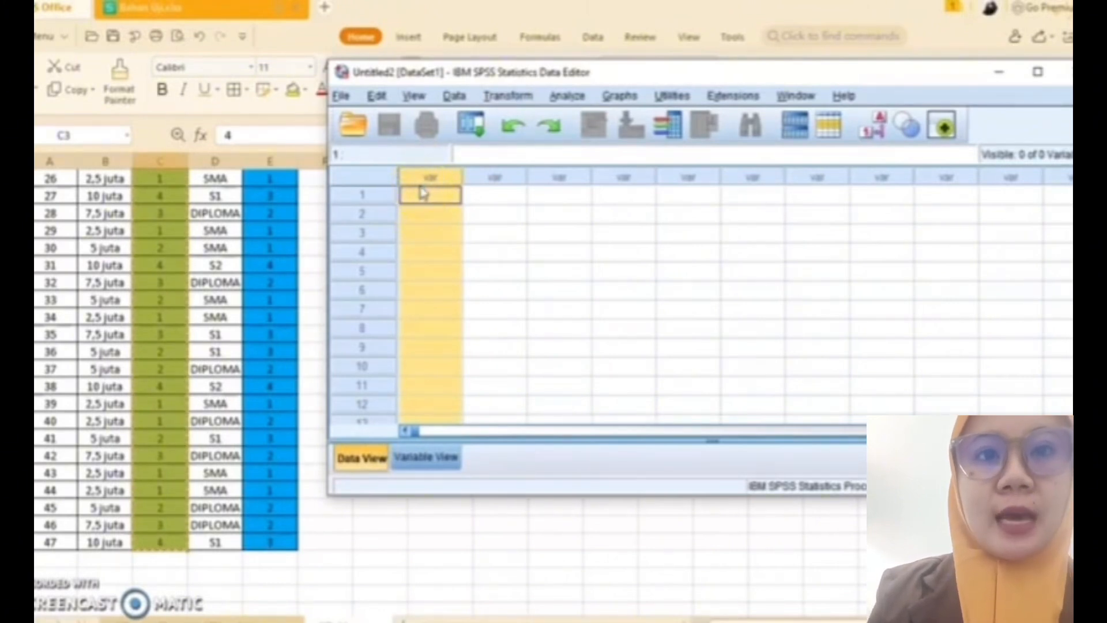
pyautogui.hotkey('ctrl', 'v')
pyautogui.scroll(-9, 421, 274)
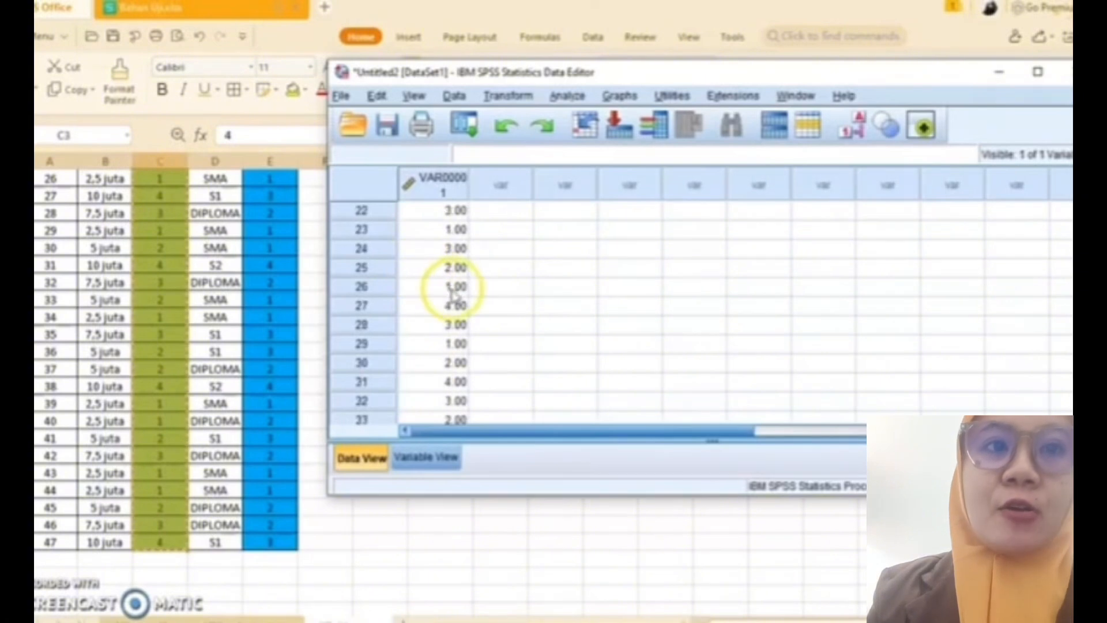
pyautogui.scroll(-4, 454, 294)
pyautogui.scroll(13, 453, 294)
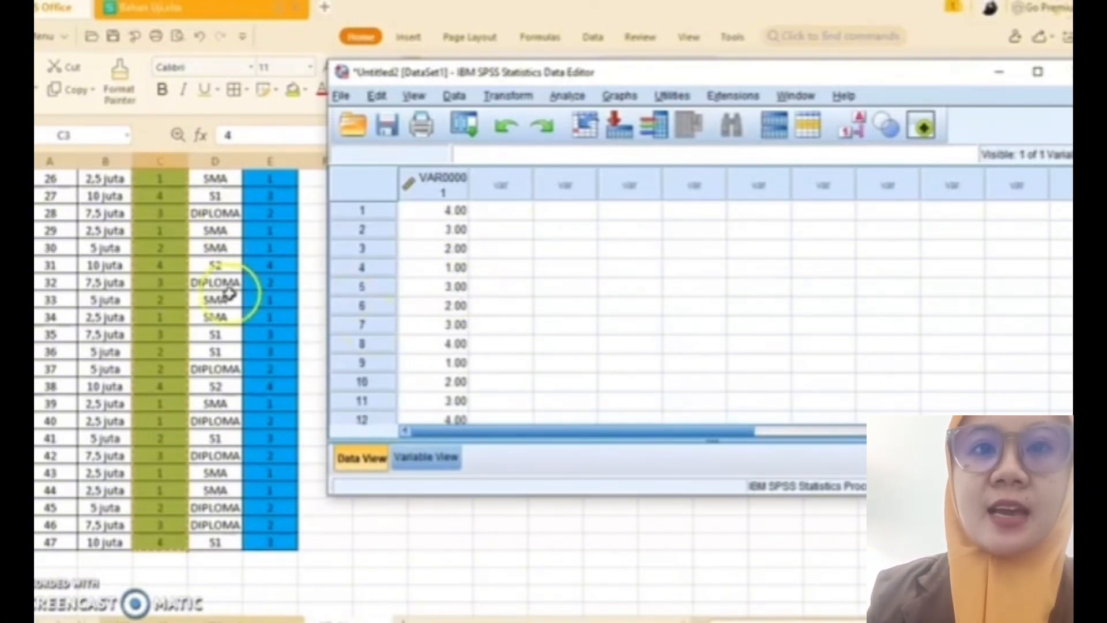
# - Copy the Pendidikan codes in worksheet cells E3:E49 and bring them into the SPSS data set as a second variable
pyautogui.scroll(8, 277, 260)
pyautogui.scroll(1, 268, 273)
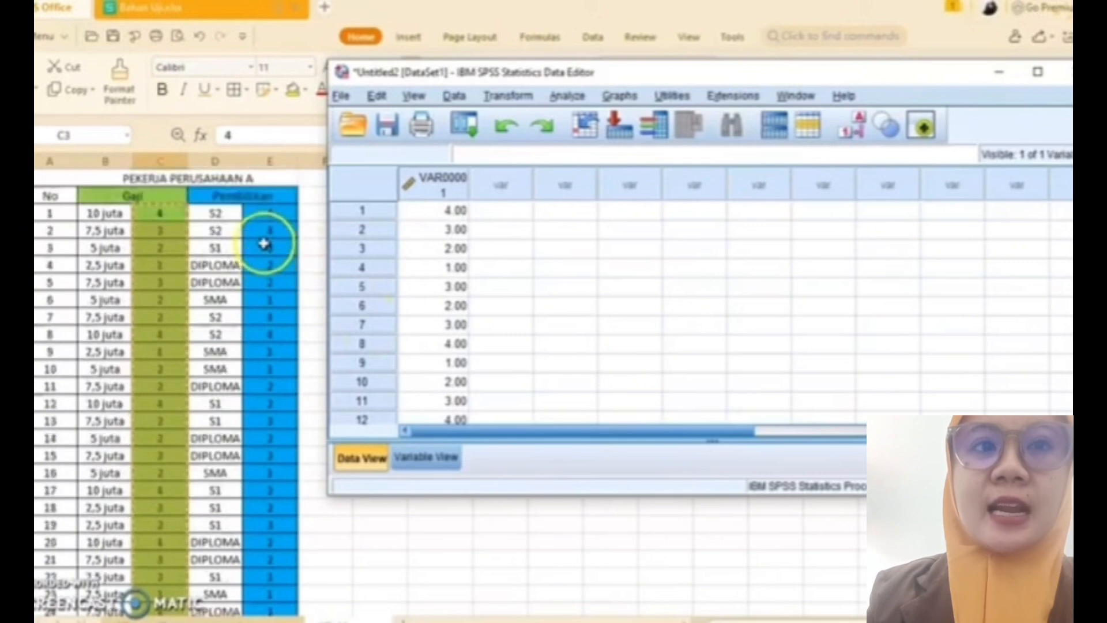
pyautogui.click(265, 212)
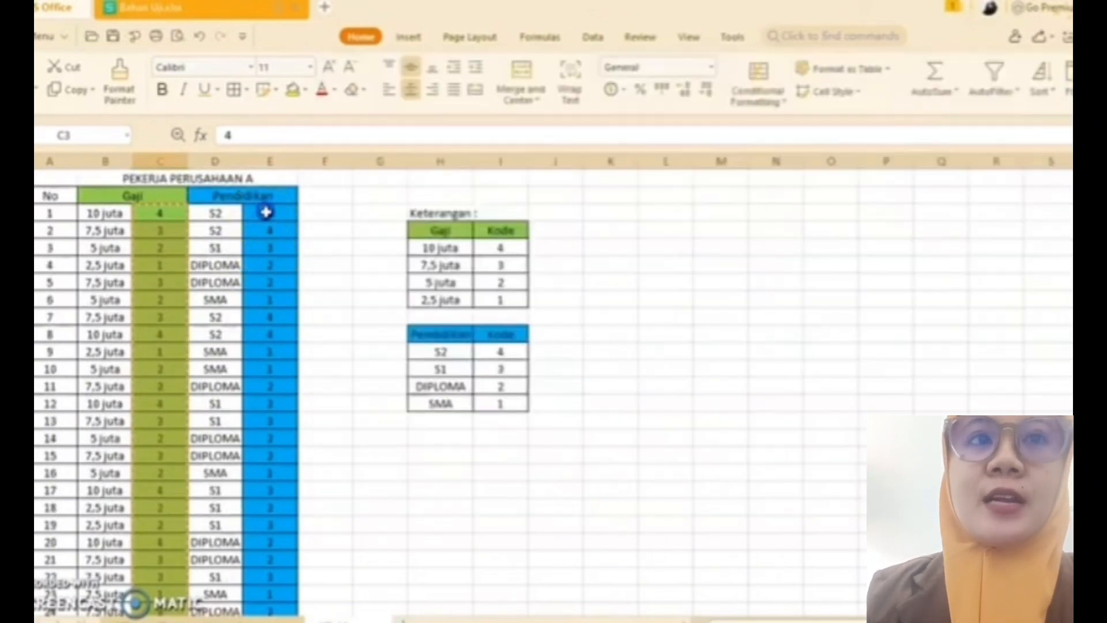
pyautogui.click(265, 217)
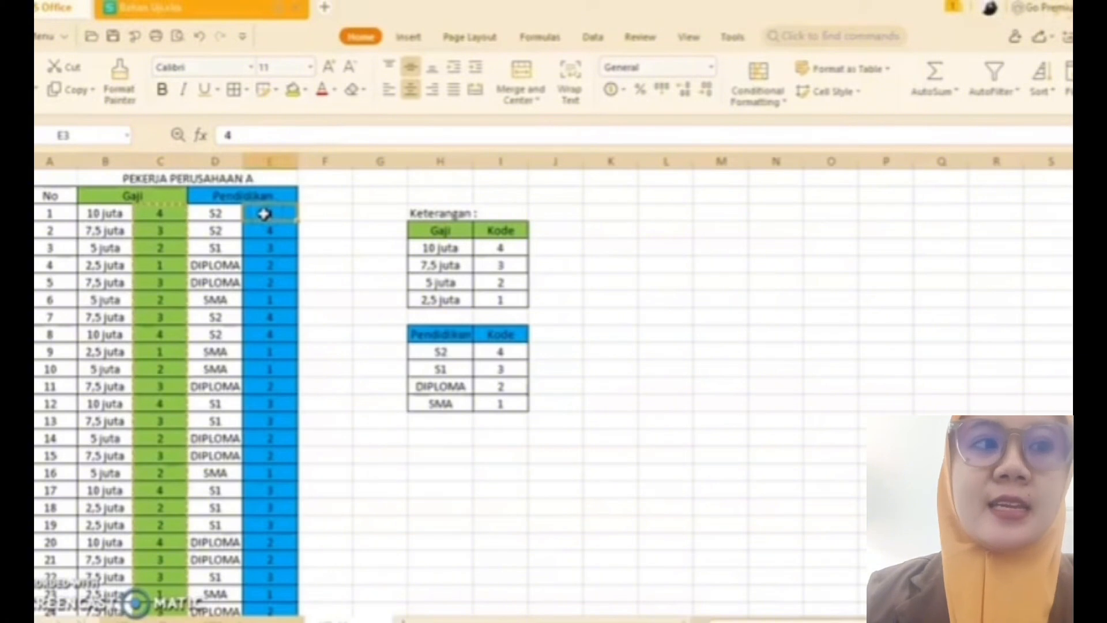
pyautogui.moveTo(264, 214); pyautogui.dragTo(266, 391)
pyautogui.scroll(-10, 253, 485)
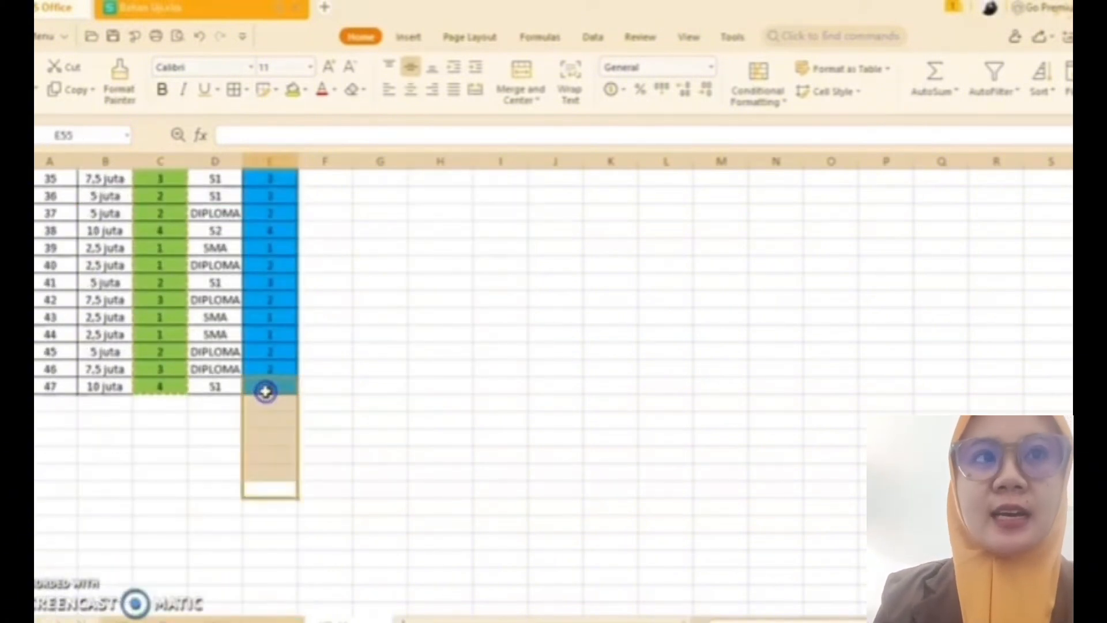
pyautogui.scroll(2, 264, 415)
pyautogui.moveTo(247, 485); pyautogui.dragTo(263, 218)
pyautogui.scroll(5, 255, 257)
pyautogui.scroll(5, 257, 257)
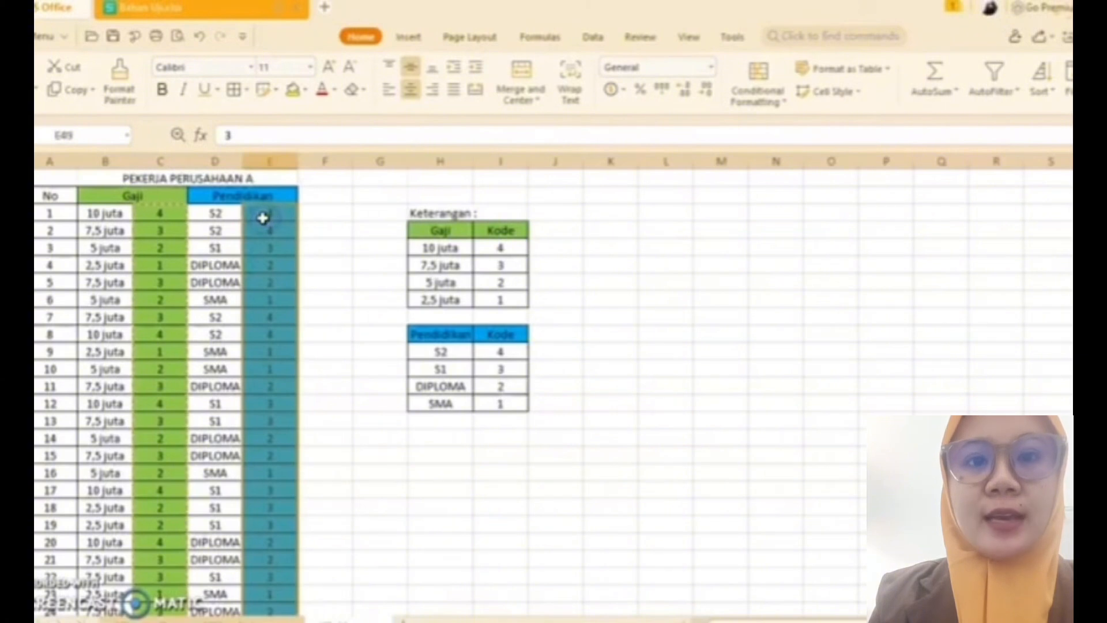
pyautogui.hotkey('ctrl', 'c')
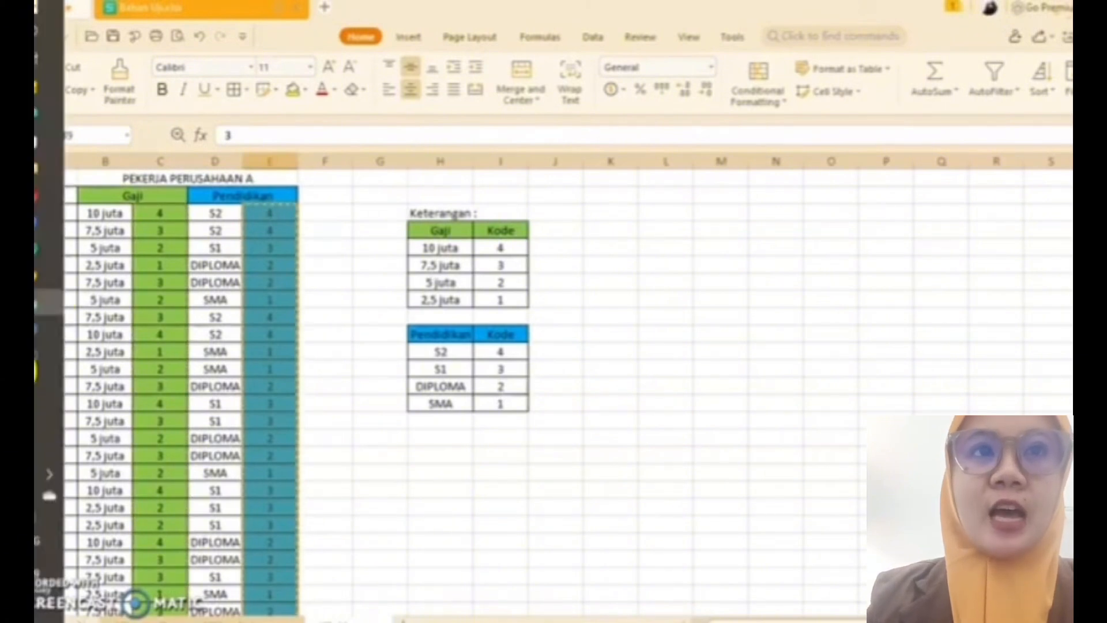
pyautogui.moveTo(44, 346)
pyautogui.click(118, 378)
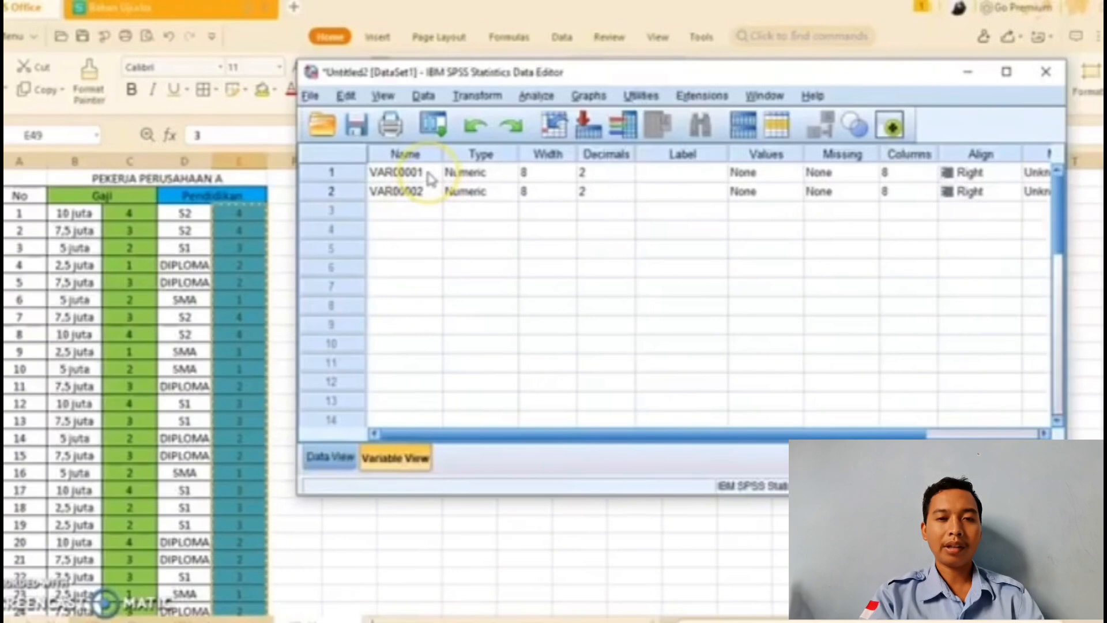
# - Rename the first variable as G and the second variable as PT
pyautogui.click(429, 172)
pyautogui.press('BackSpace')
pyautogui.press('BackSpace')
pyautogui.press('BackSpace')
pyautogui.press('BackSpace')
pyautogui.press('BackSpace')
pyautogui.press('BackSpace')
pyautogui.press('BackSpace')
pyautogui.press('BackSpace')
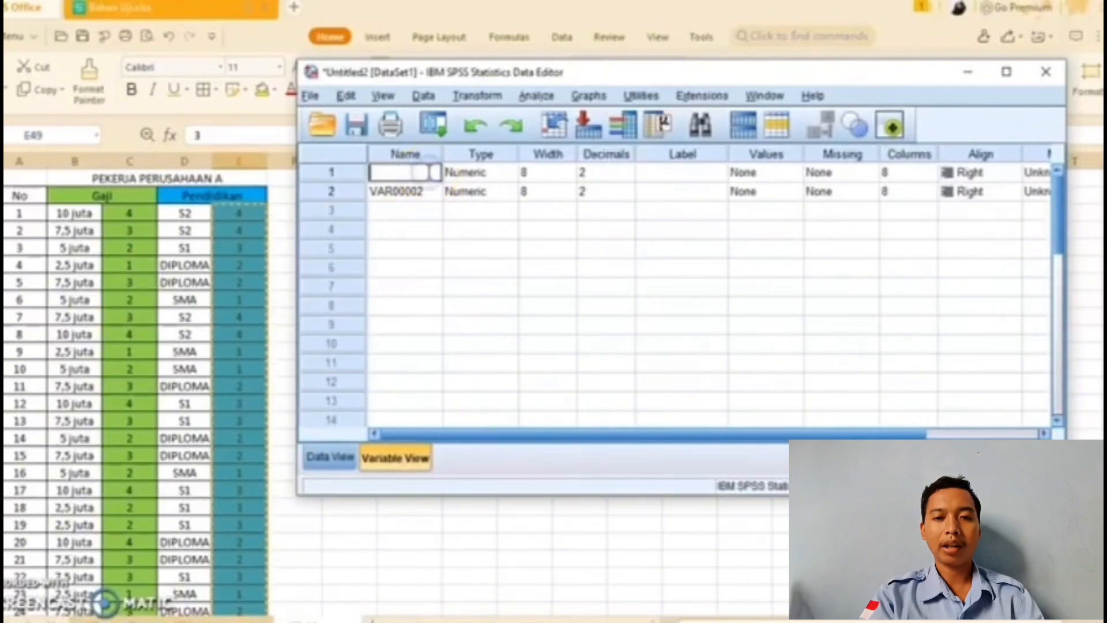
pyautogui.click(430, 194)
pyautogui.press('BackSpace')
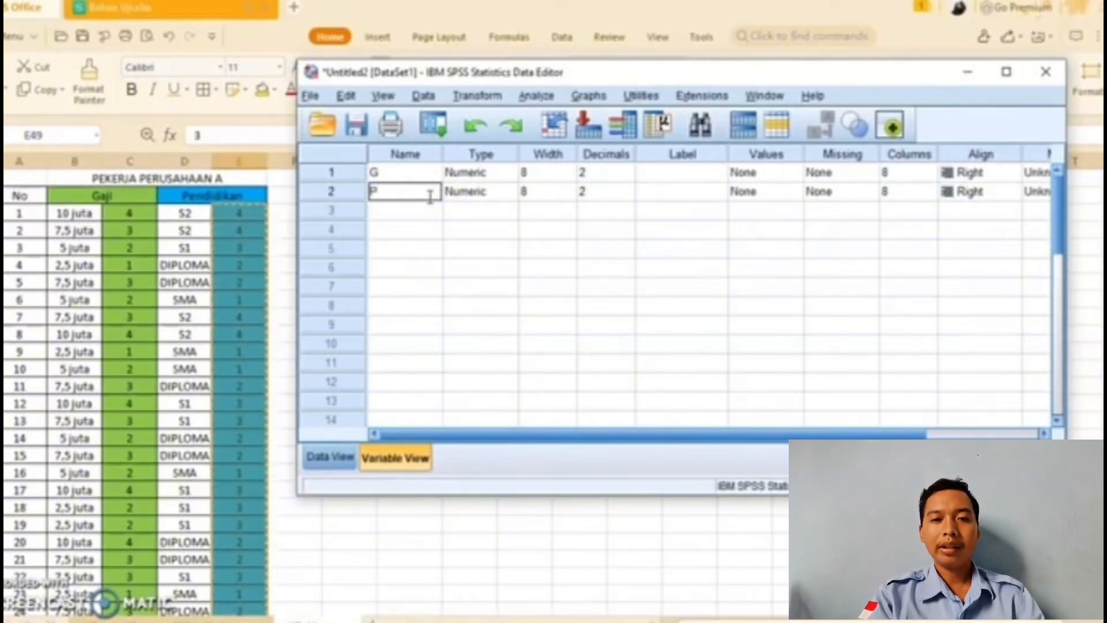
pyautogui.click(423, 190)
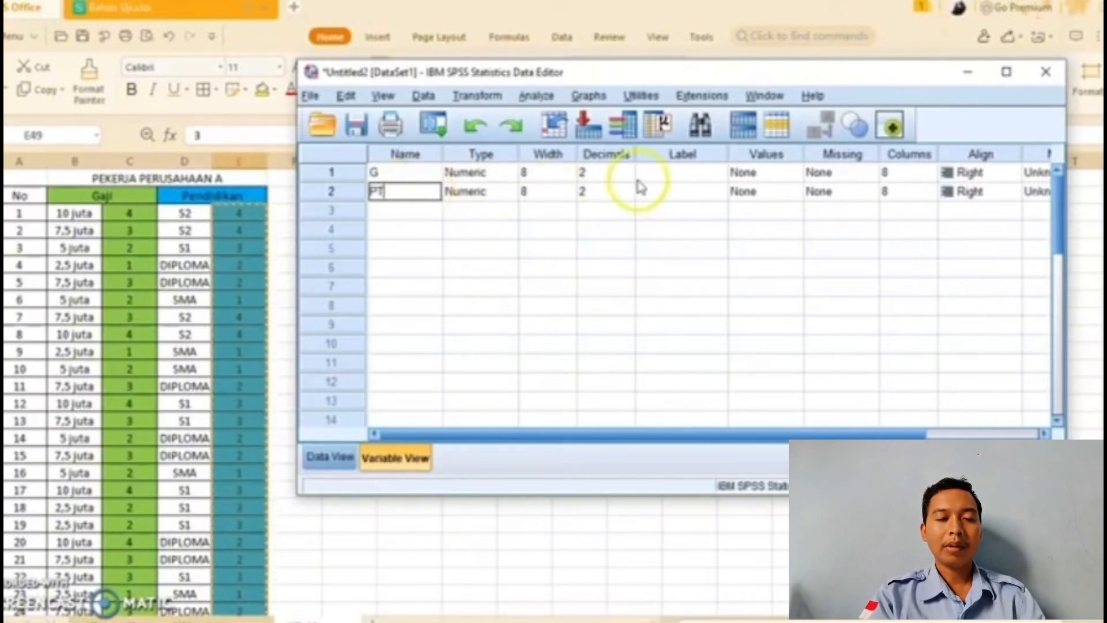
# - Set the decimals of variables G and PT to 0
pyautogui.click(603, 173)
pyautogui.write('0')
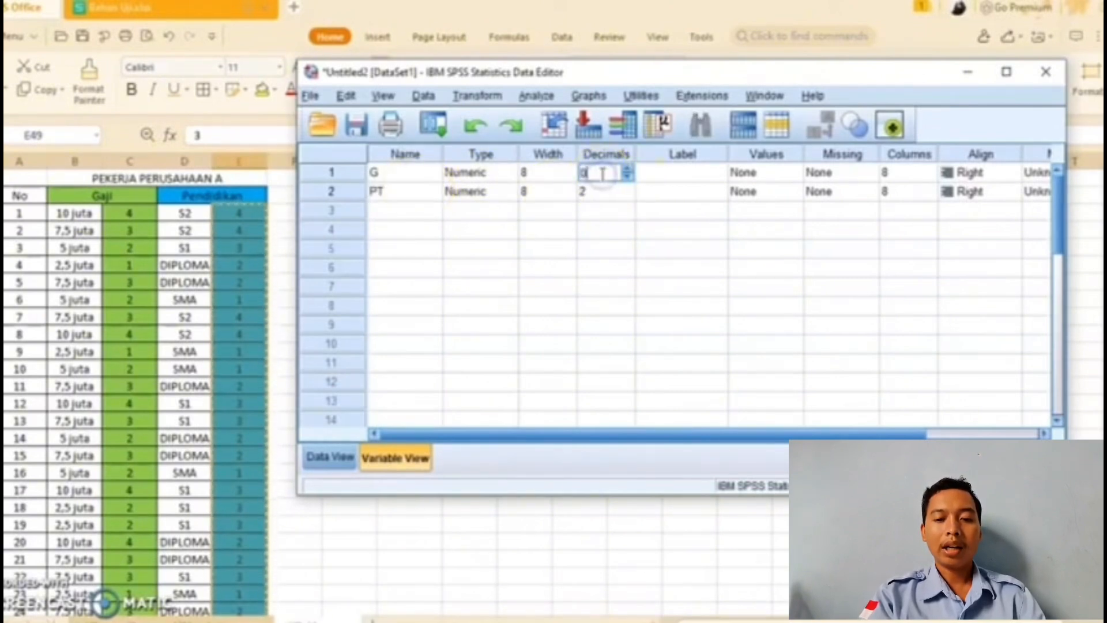
pyautogui.click(603, 191)
pyautogui.write('0')
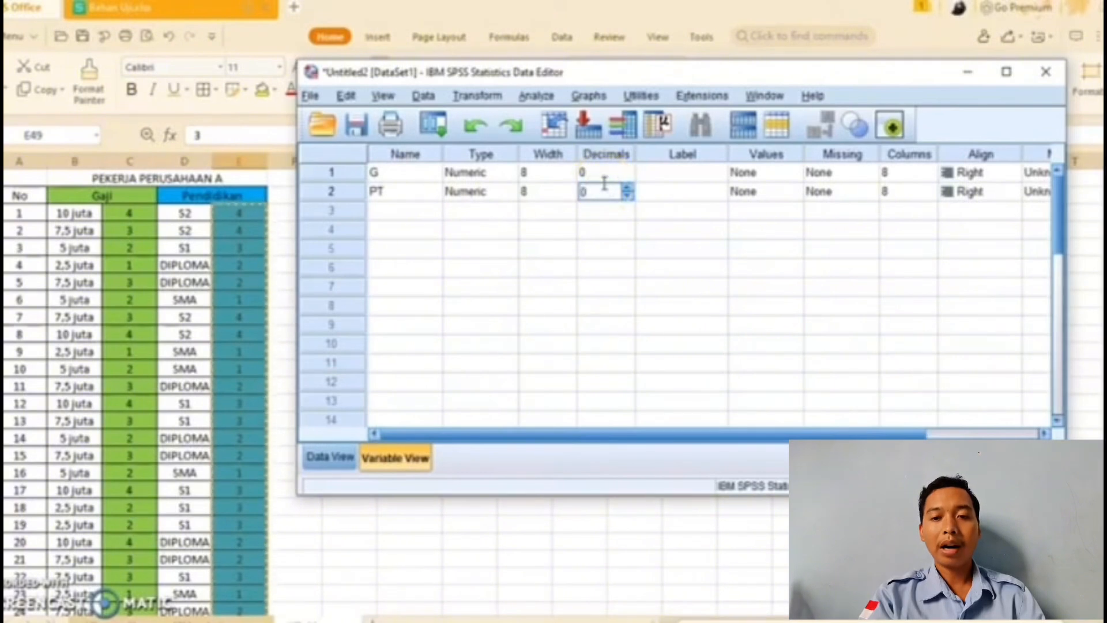
# - Label variable G as "Gaji" and variable PT as "Pendidikan Terakhir"
pyautogui.click(670, 171)
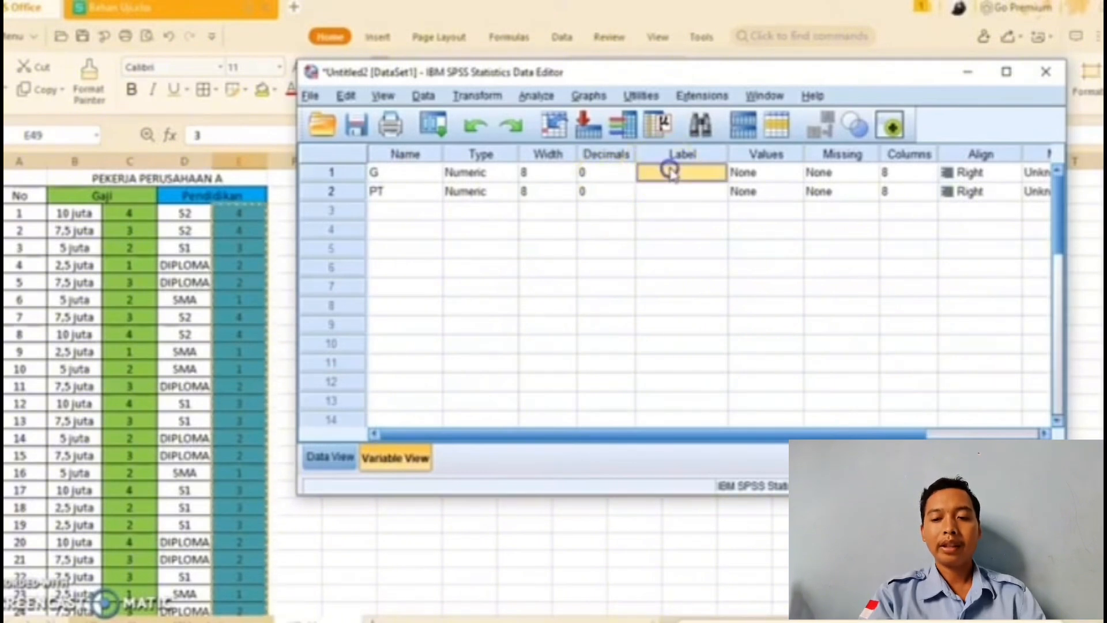
pyautogui.click(671, 173)
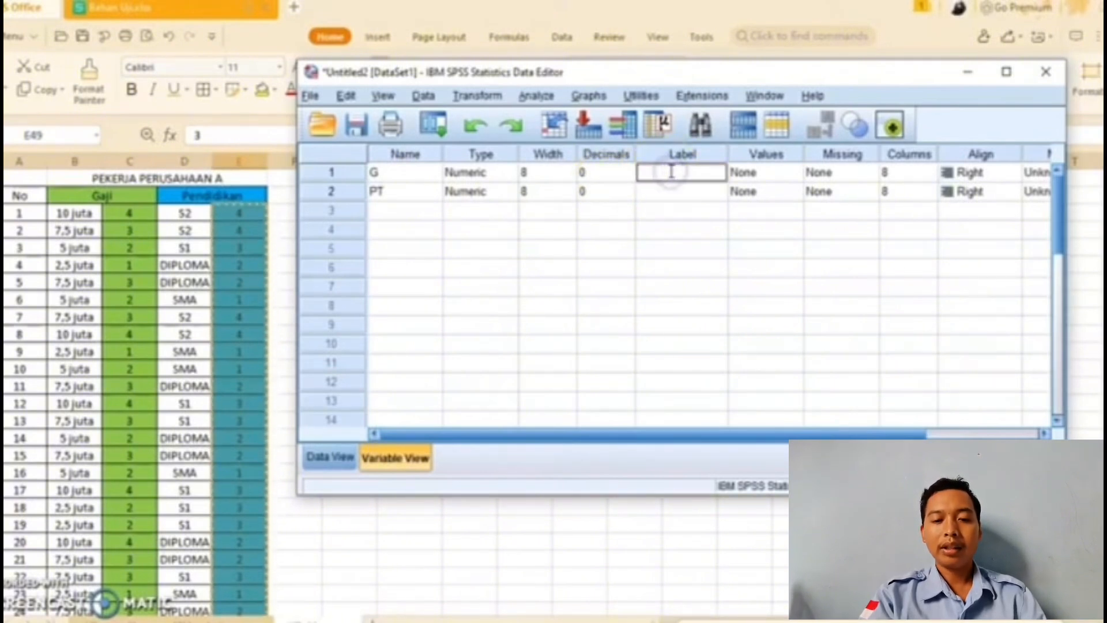
pyautogui.write('Gaji')
pyautogui.click(674, 189)
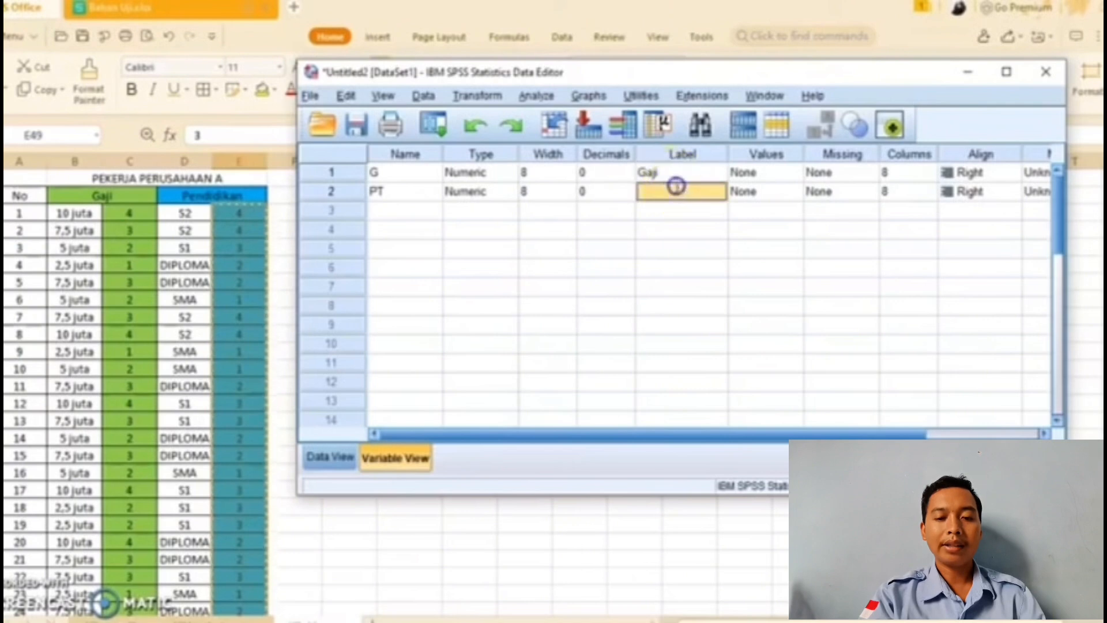
pyautogui.click(675, 189)
pyautogui.write('Pendidikan Te')
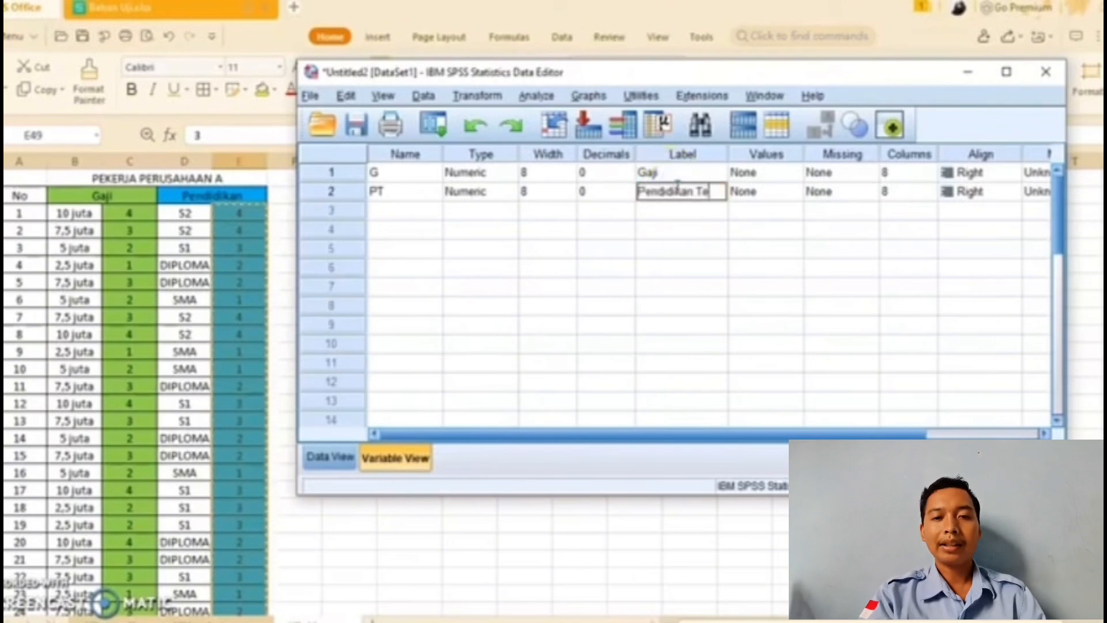
pyautogui.write('rakhir')
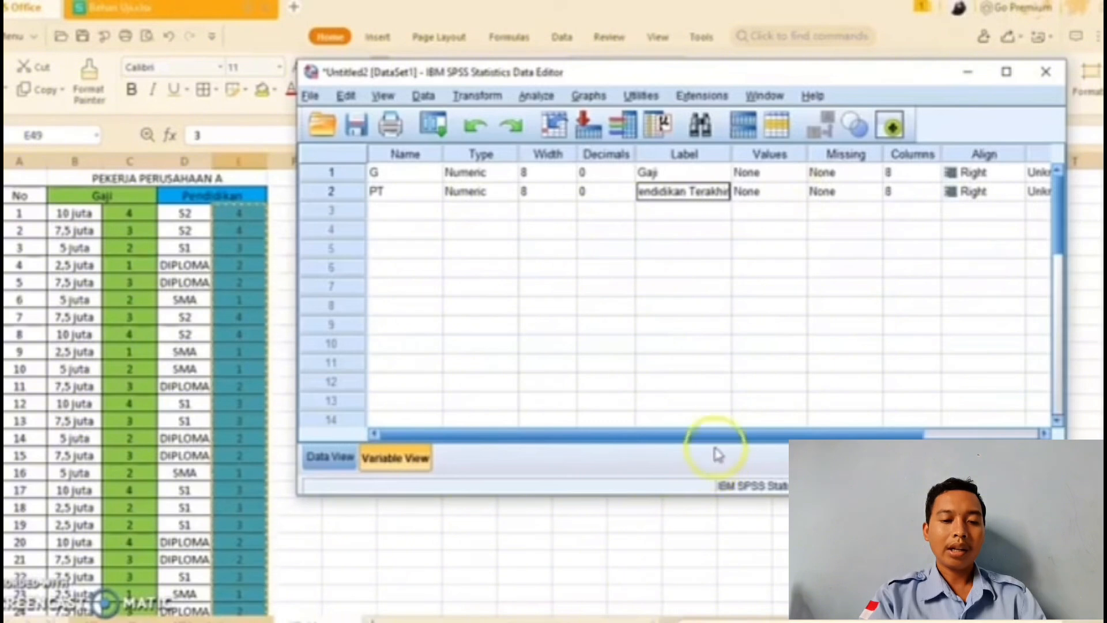
# - Add value labels to the Gaji variable: 1 = "2,5 juta" and 2 = "5 juta"
pyautogui.moveTo(719, 437); pyautogui.dragTo(838, 437)
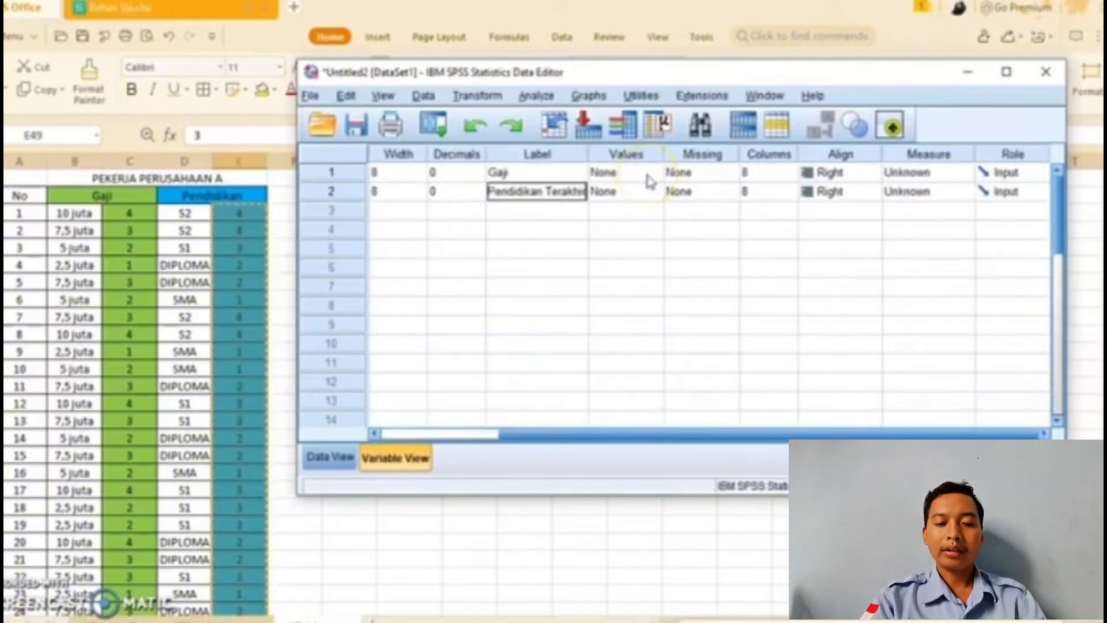
pyautogui.click(647, 175)
pyautogui.click(652, 173)
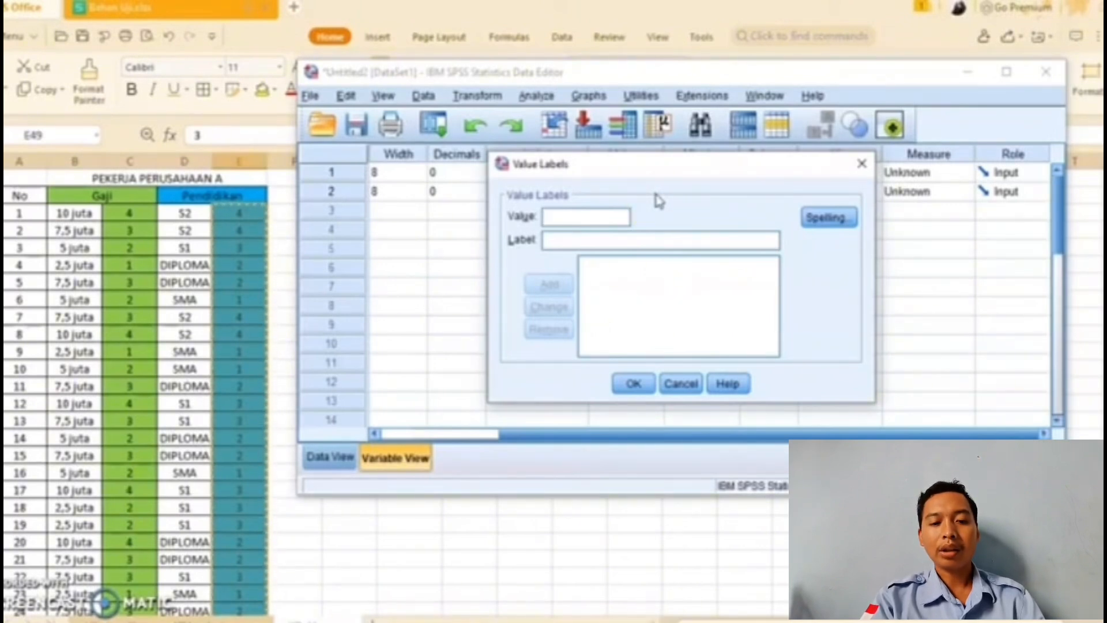
pyautogui.click(861, 165)
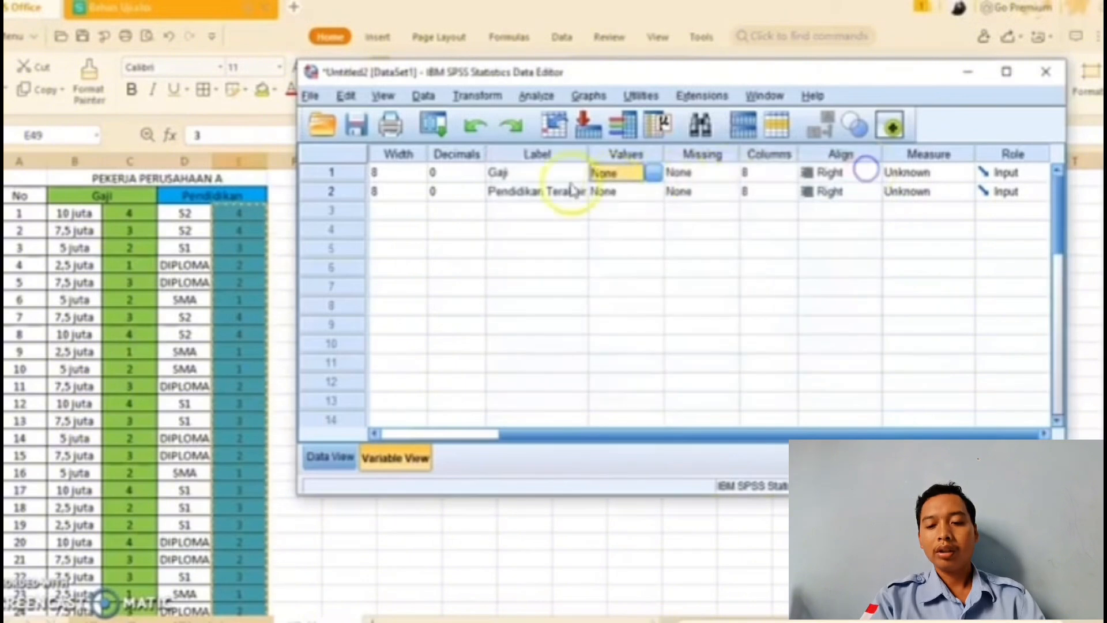
pyautogui.click(649, 174)
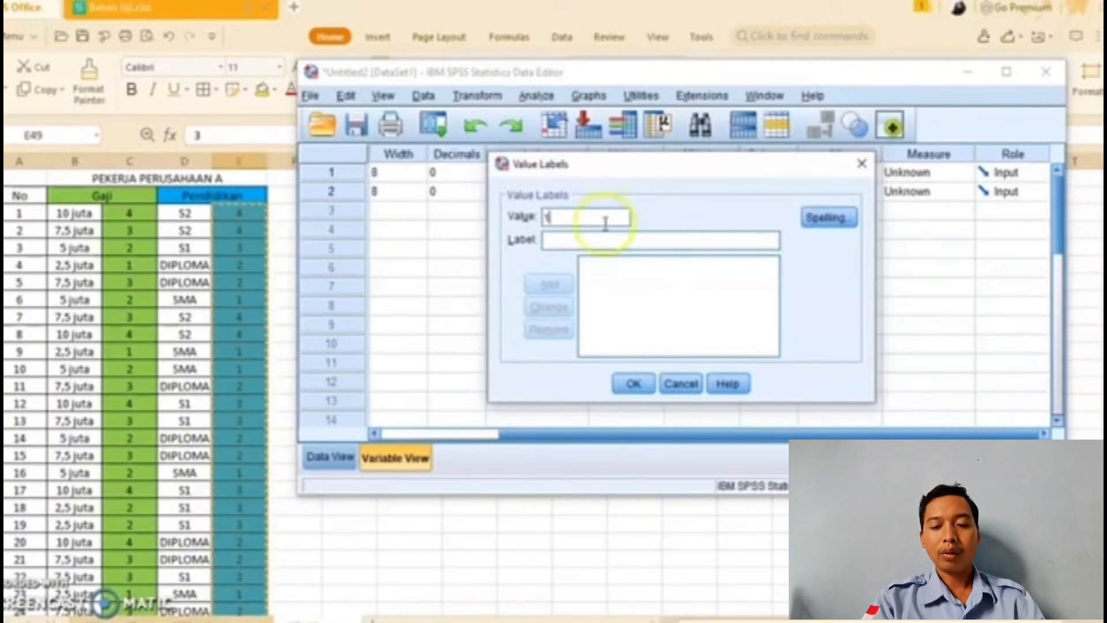
pyautogui.click(608, 240)
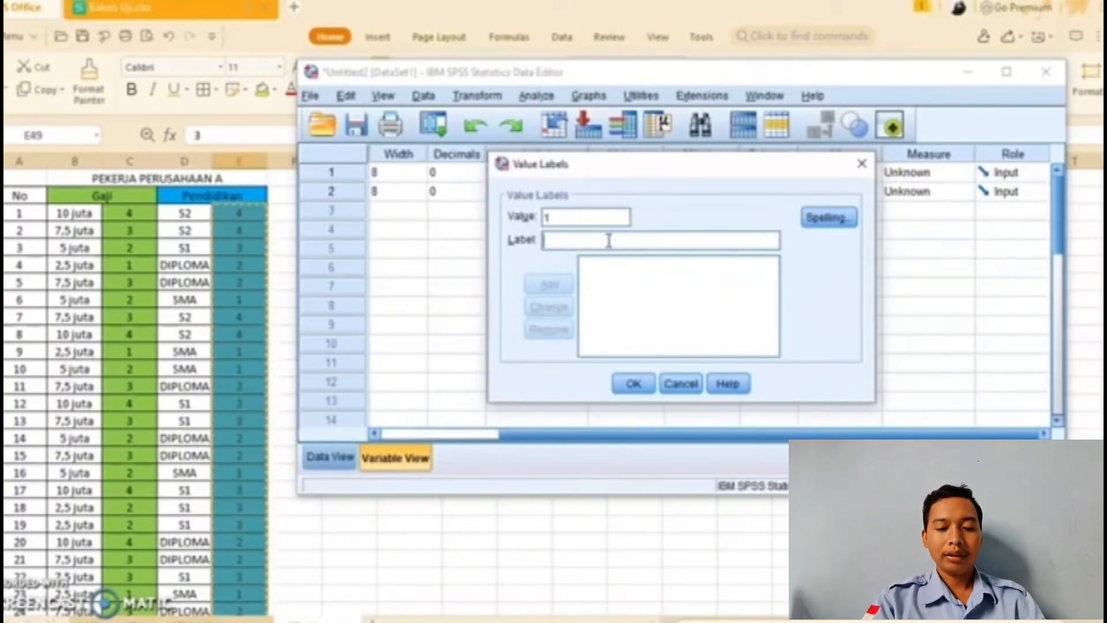
pyautogui.write('2,5 ju')
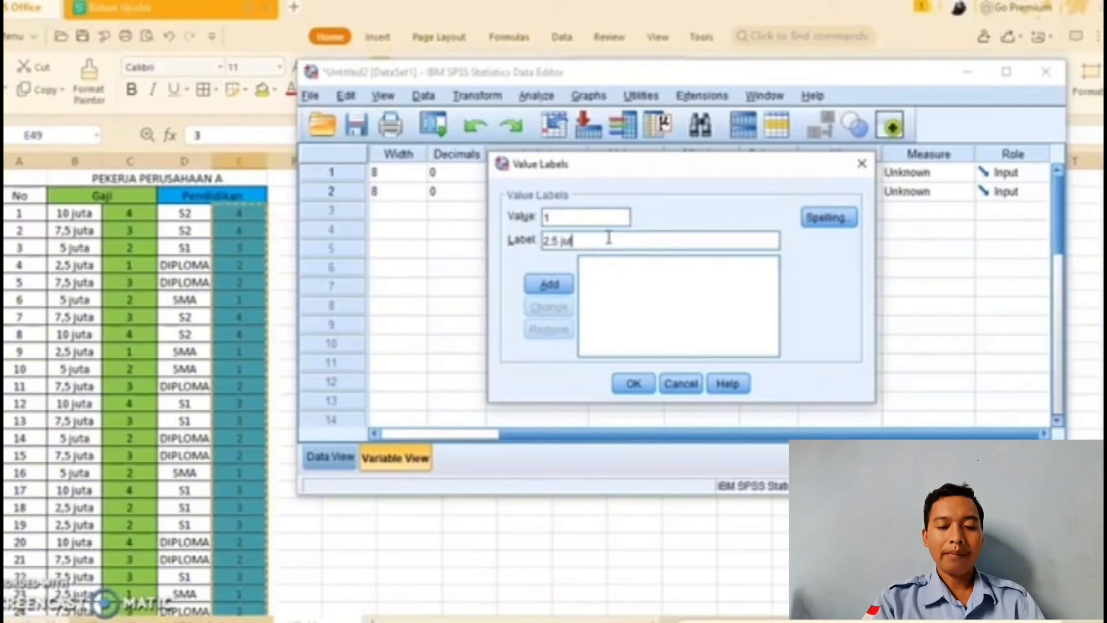
pyautogui.write('.5 juta')
pyautogui.click(551, 284)
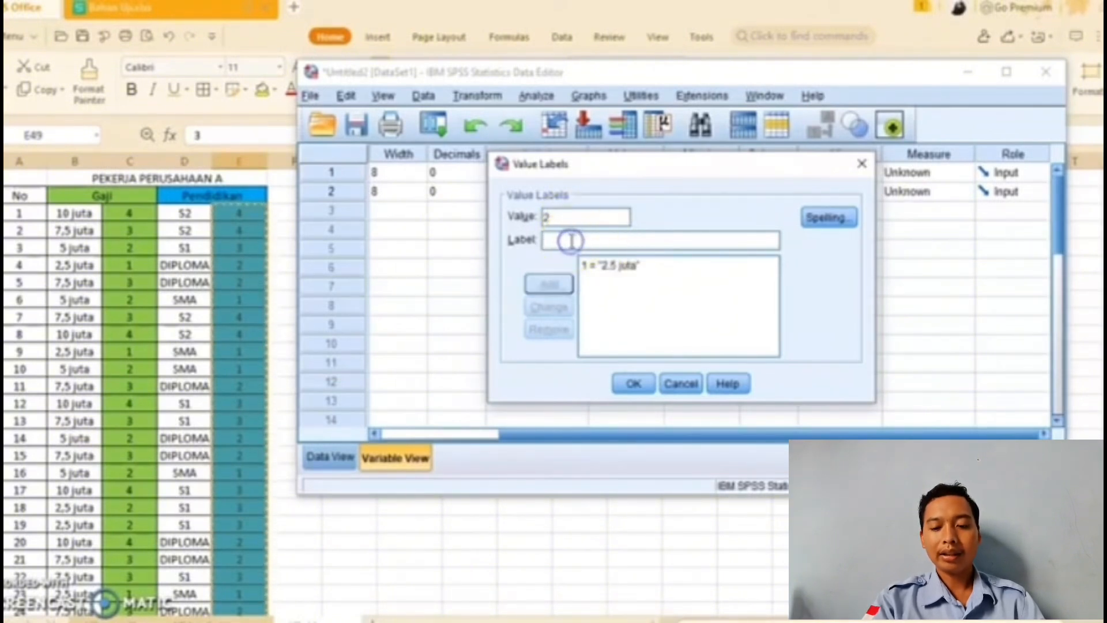
pyautogui.write('5 juta')
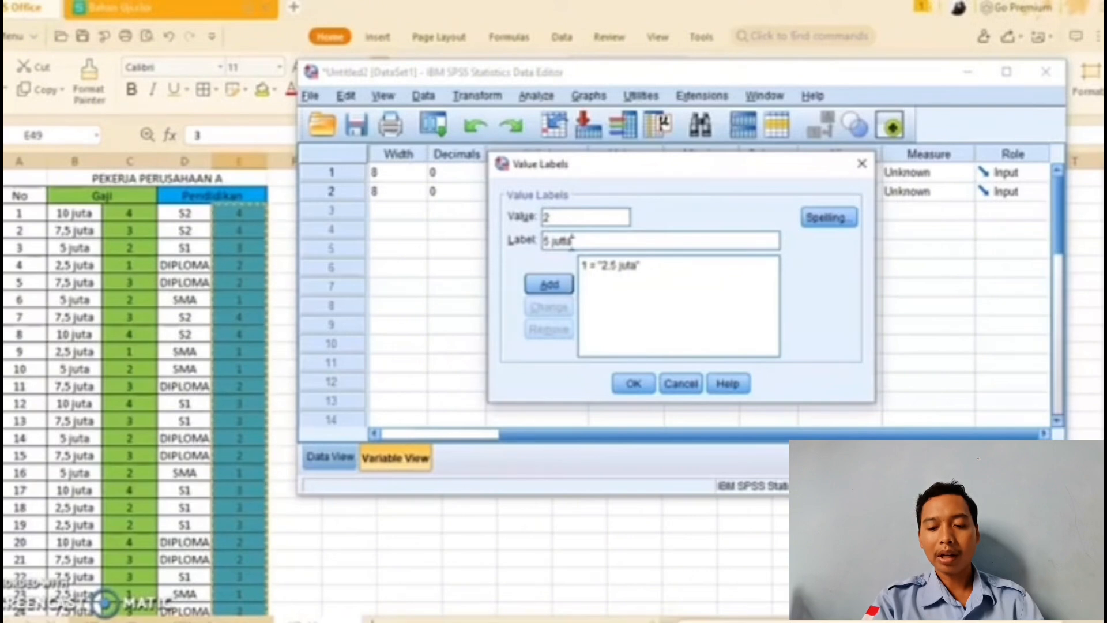
pyautogui.click(560, 282)
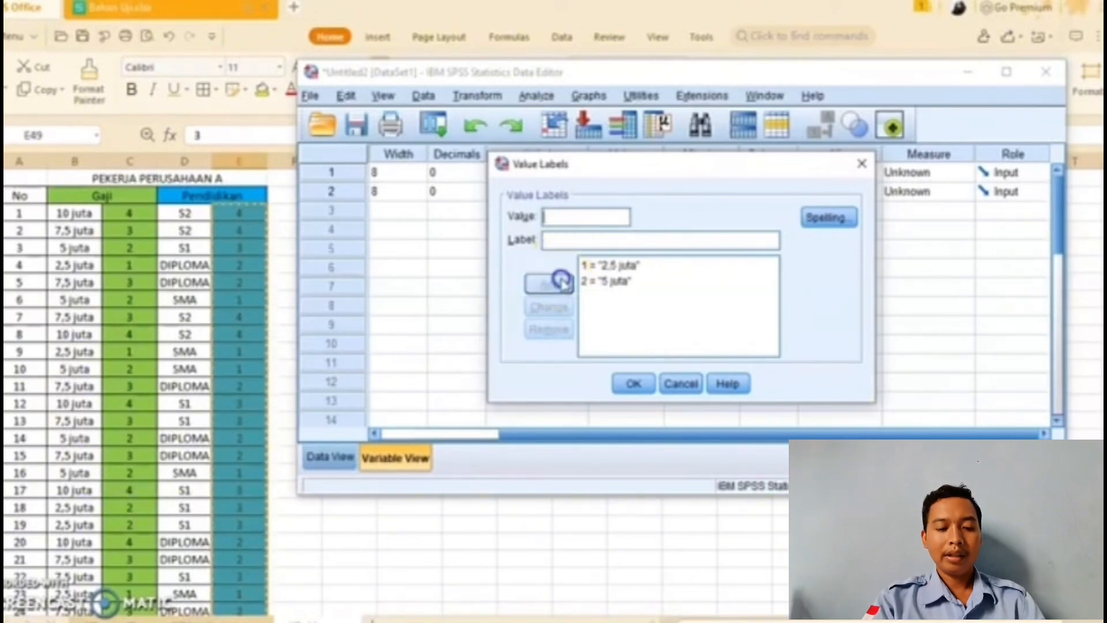
# - Complete the Gaji value labels with 3 = "7,5 juta" and 4 = "10 juta", and apply them
pyautogui.click(586, 218)
pyautogui.write('3')
pyautogui.click(576, 239)
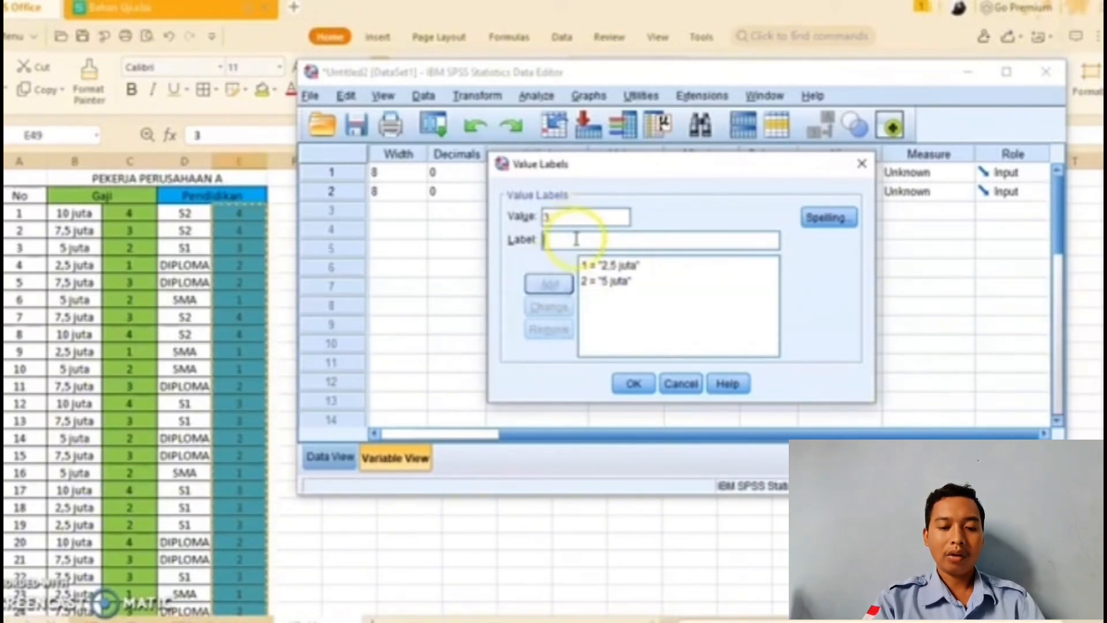
pyautogui.write('7,5 juta')
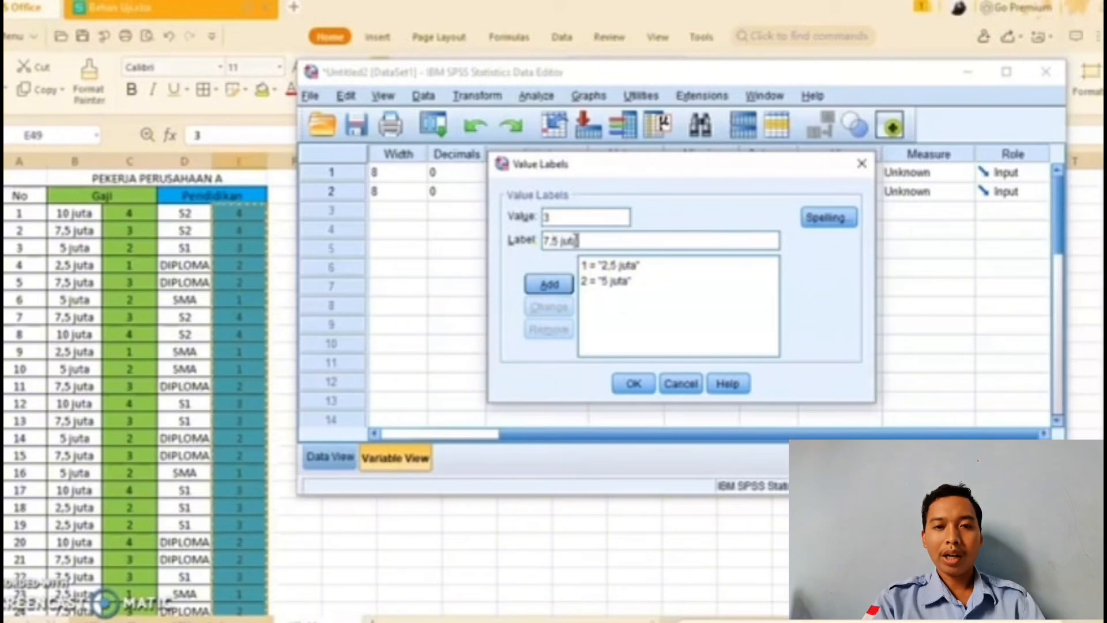
pyautogui.click(549, 284)
pyautogui.click(569, 214)
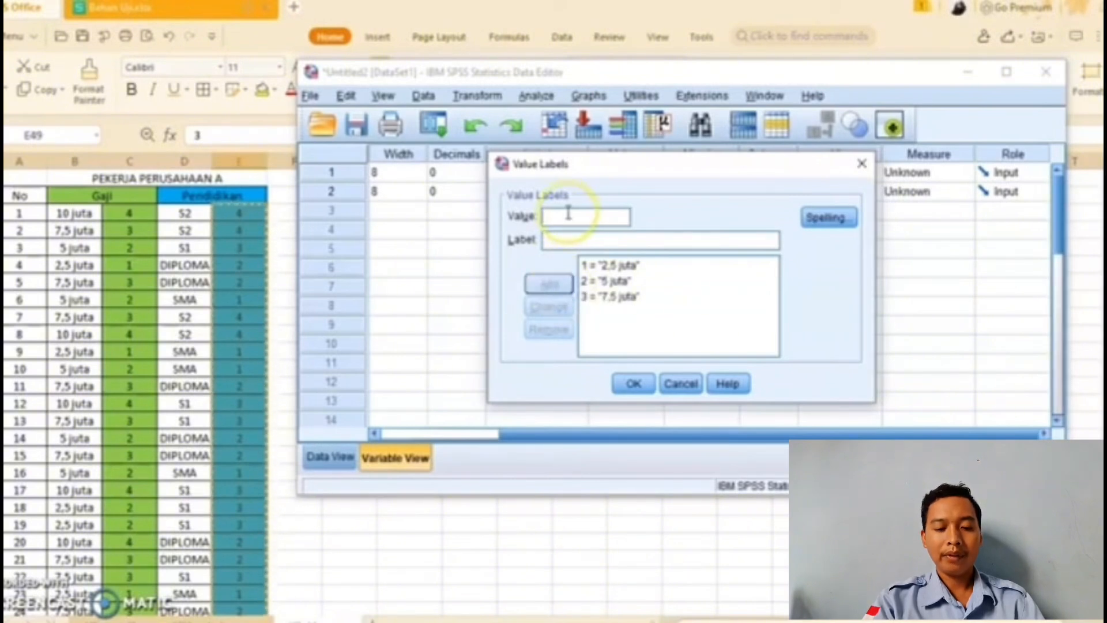
pyautogui.write('4')
pyautogui.click(576, 231)
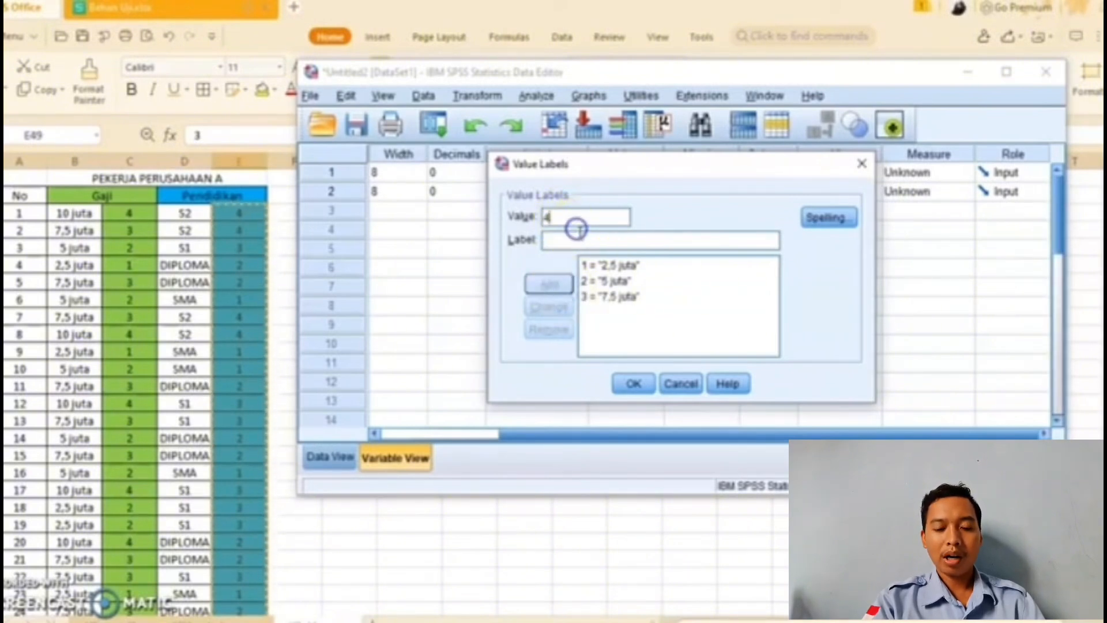
pyautogui.write('10 j')
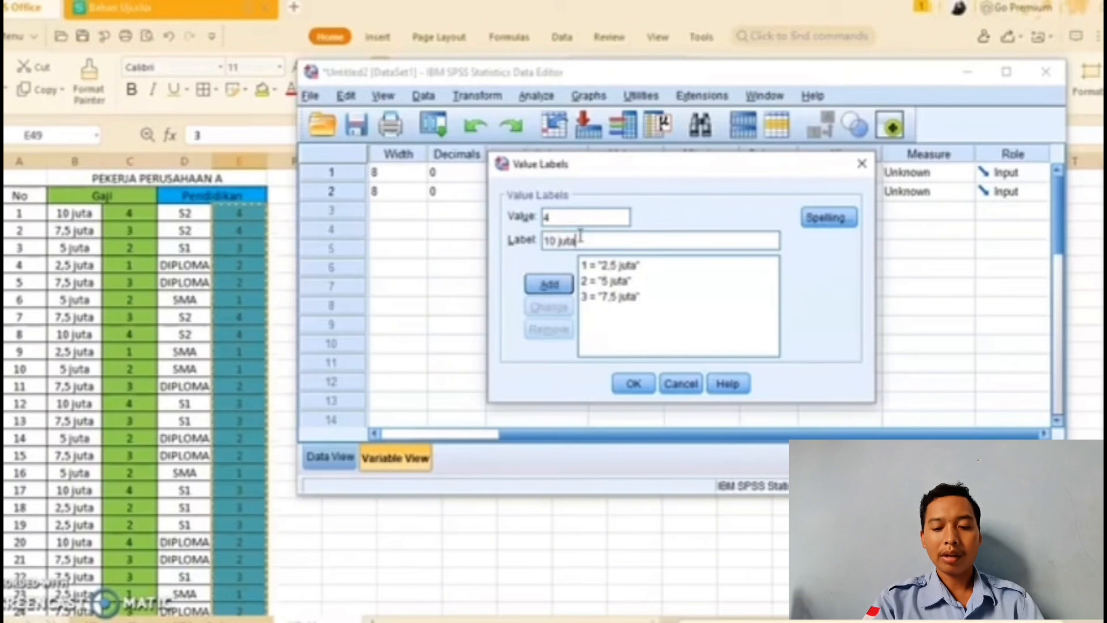
pyautogui.write('uta')
pyautogui.click(548, 282)
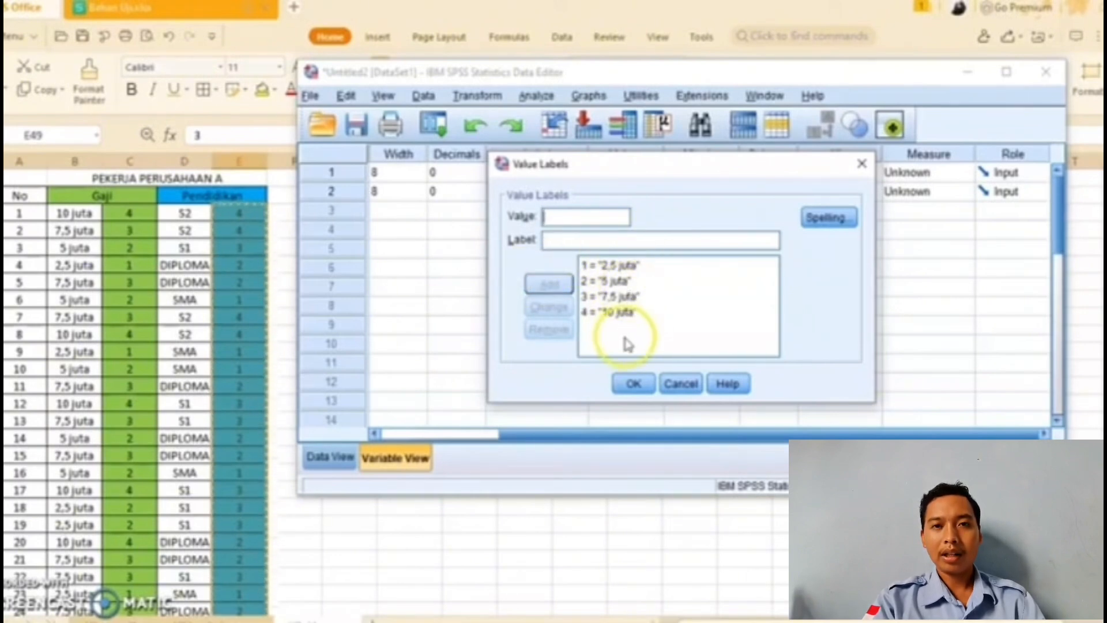
pyautogui.click(634, 382)
# - Add value labels to the Pendidikan Terakhir variable: 1 = "SMA" and 2 = "DIPLOMA"
pyautogui.click(657, 192)
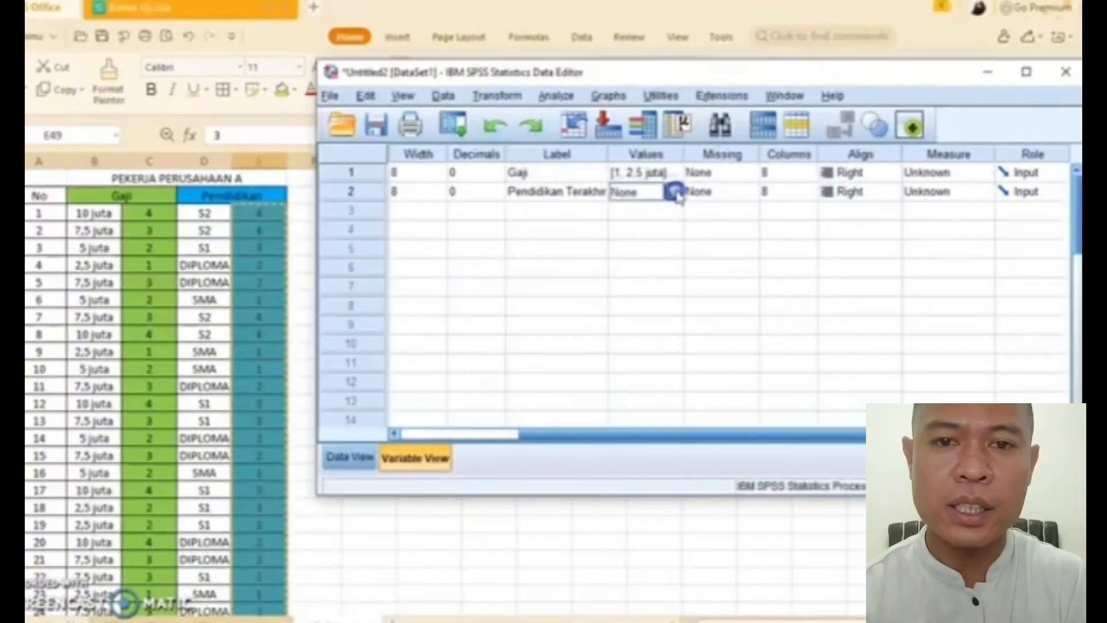
pyautogui.click(674, 193)
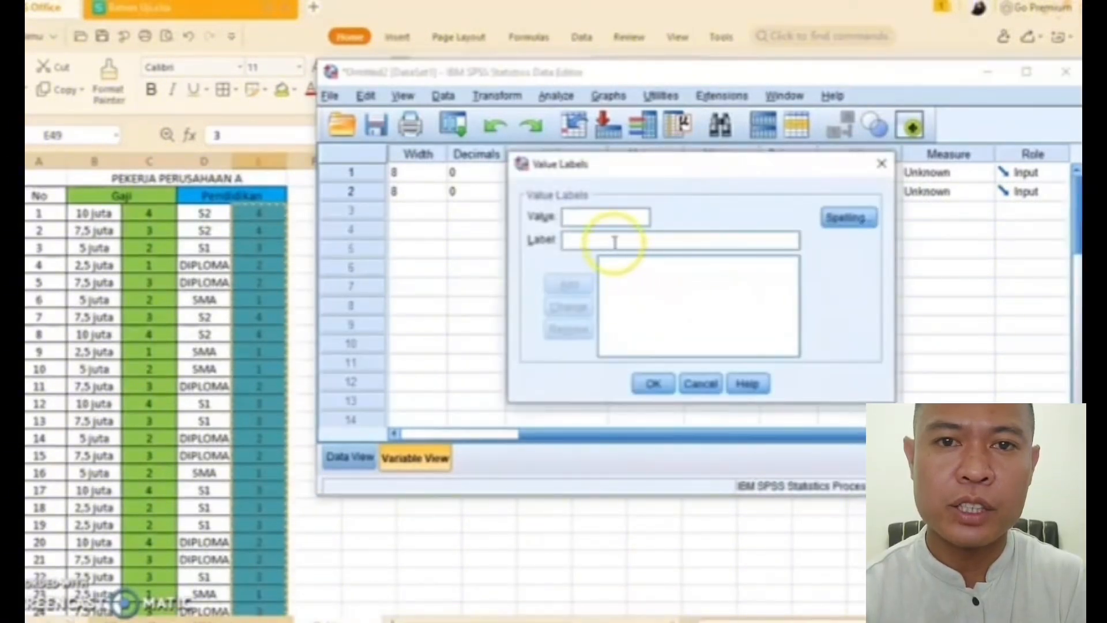
pyautogui.write('1')
pyautogui.click(615, 241)
pyautogui.write('SMA')
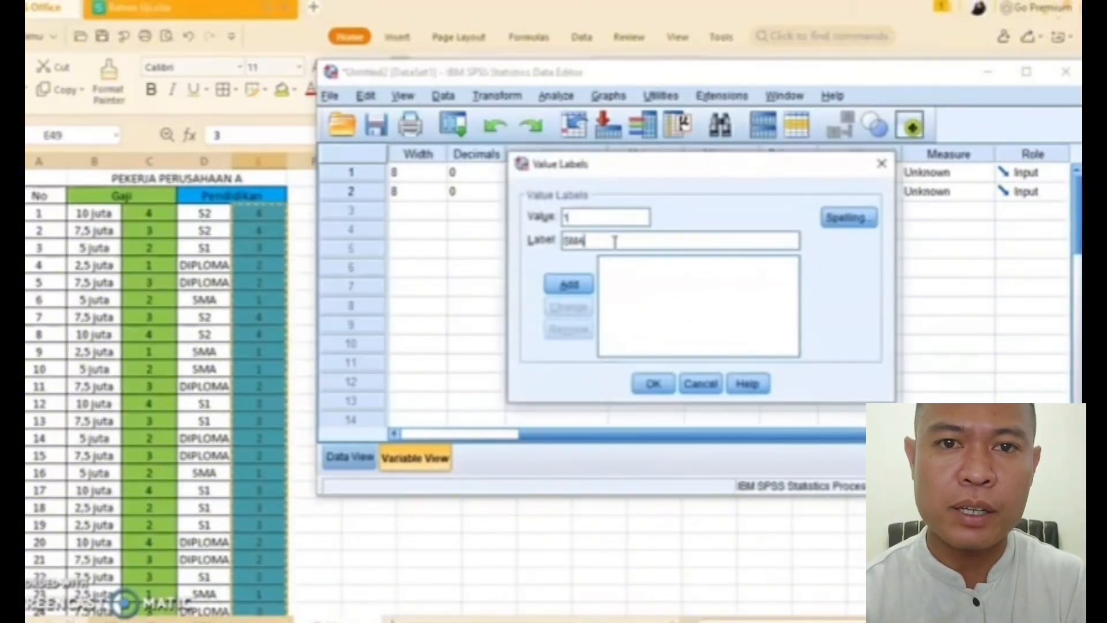
pyautogui.click(569, 284)
pyautogui.click(594, 218)
pyautogui.write('2')
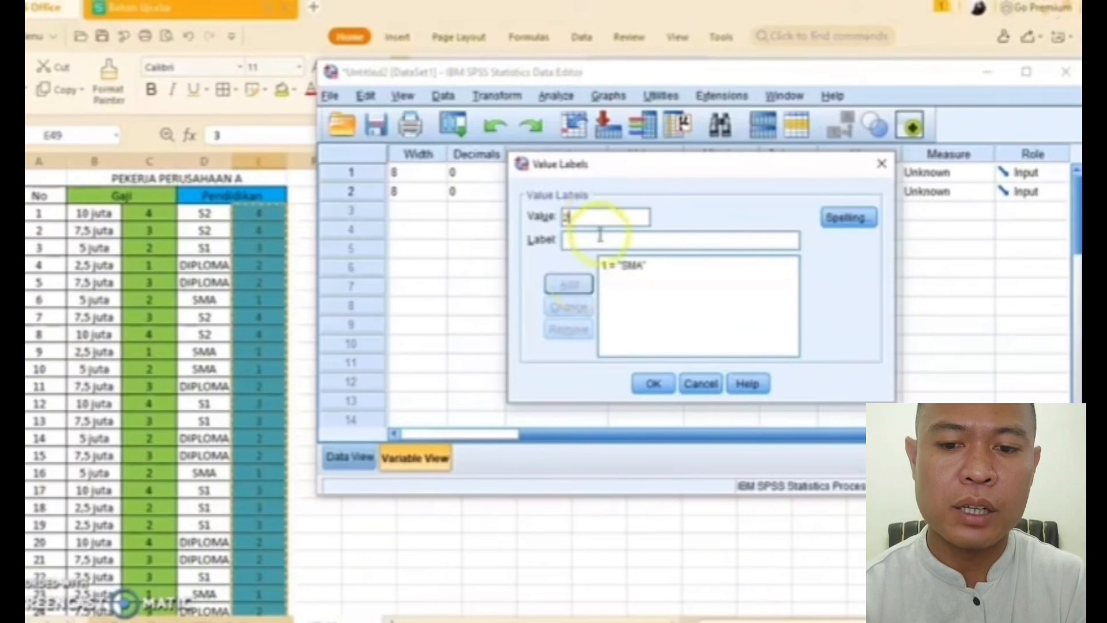
pyautogui.click(600, 236)
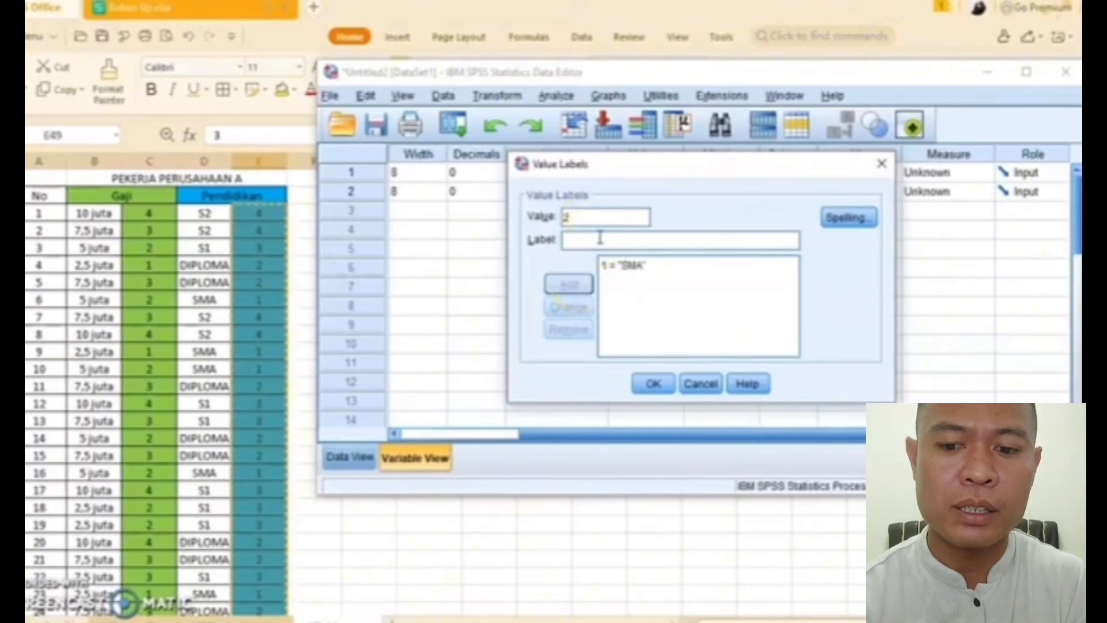
pyautogui.write('DIPLOMA')
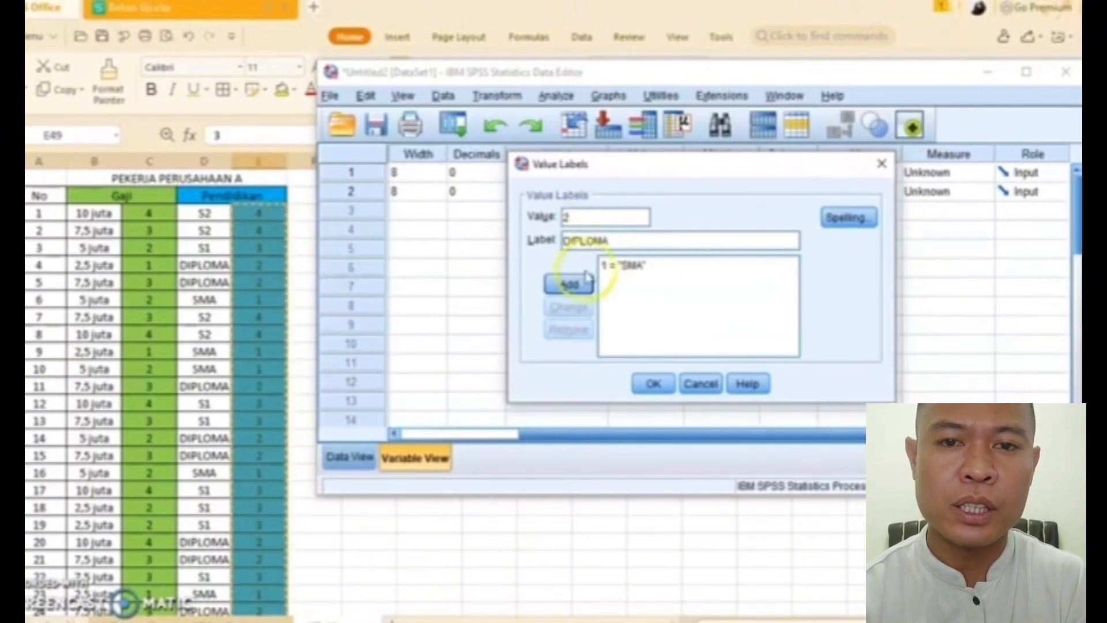
pyautogui.click(587, 278)
# - Complete the Pendidikan Terakhir value labels with 3 = "S1" and 4 = "S2", and apply them
pyautogui.click(573, 218)
pyautogui.write('3')
pyautogui.click(581, 239)
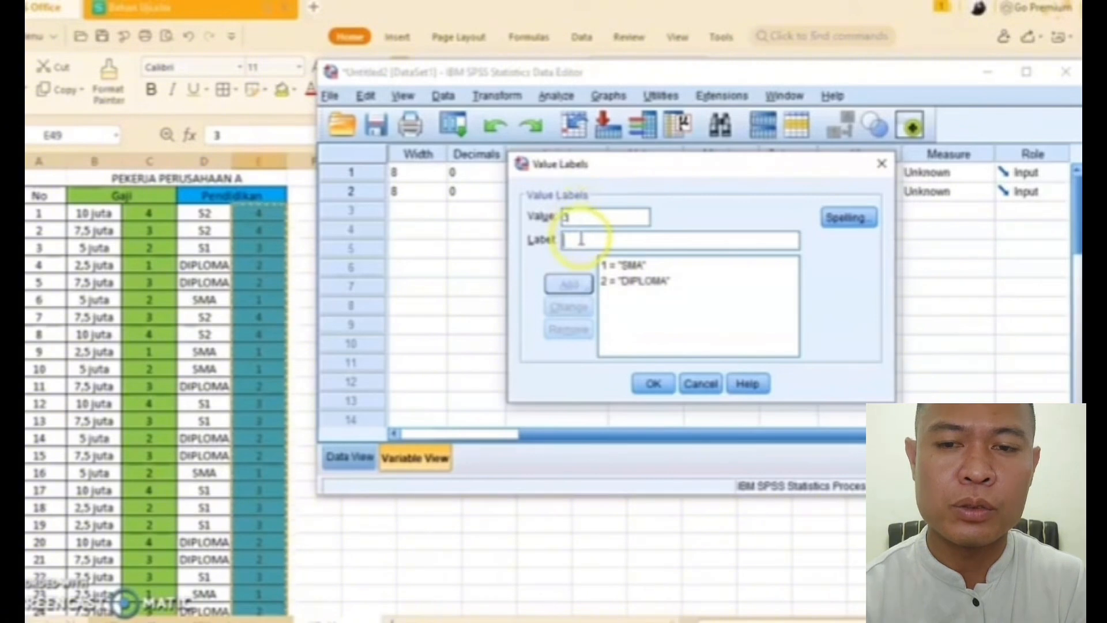
pyautogui.write('S')
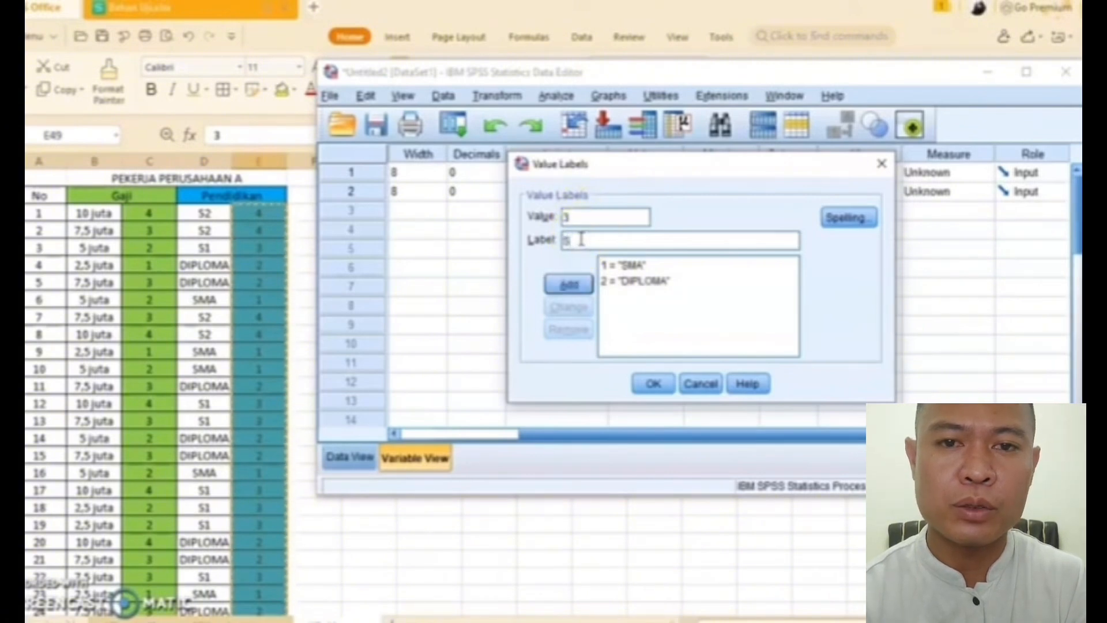
pyautogui.write('1')
pyautogui.click(568, 283)
pyautogui.click(579, 214)
pyautogui.write('4')
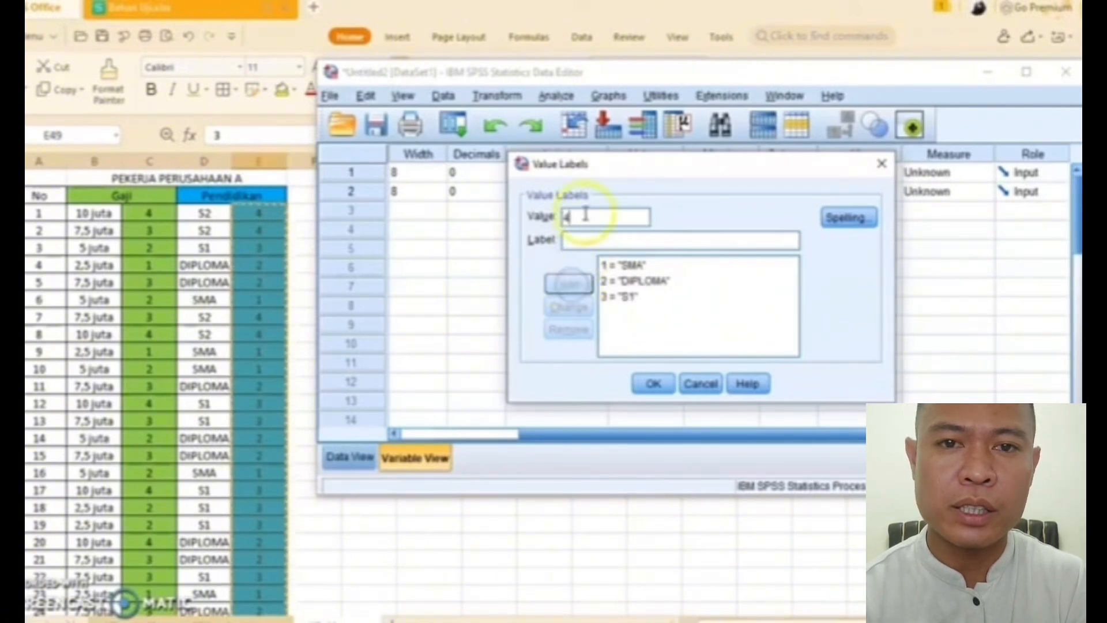
pyautogui.click(583, 240)
pyautogui.write('S2')
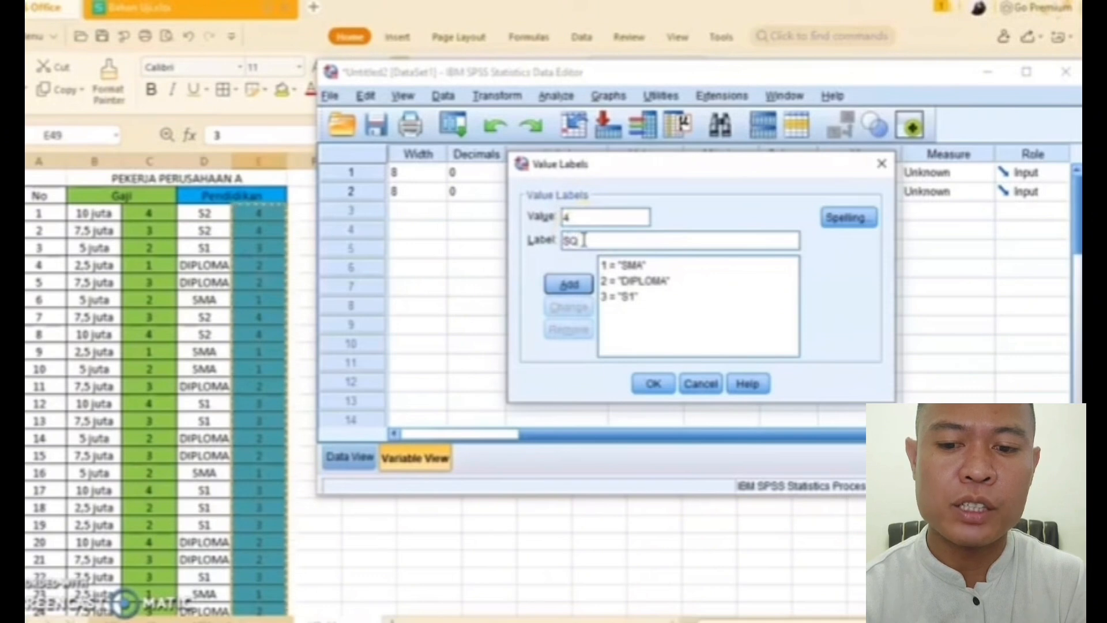
pyautogui.click(569, 283)
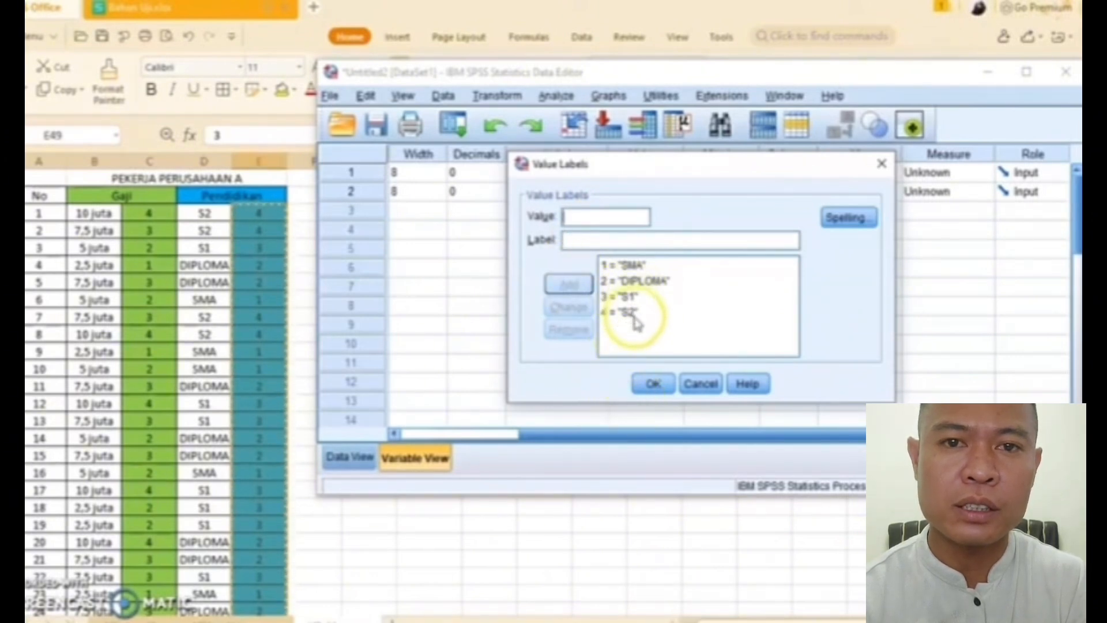
pyautogui.click(650, 382)
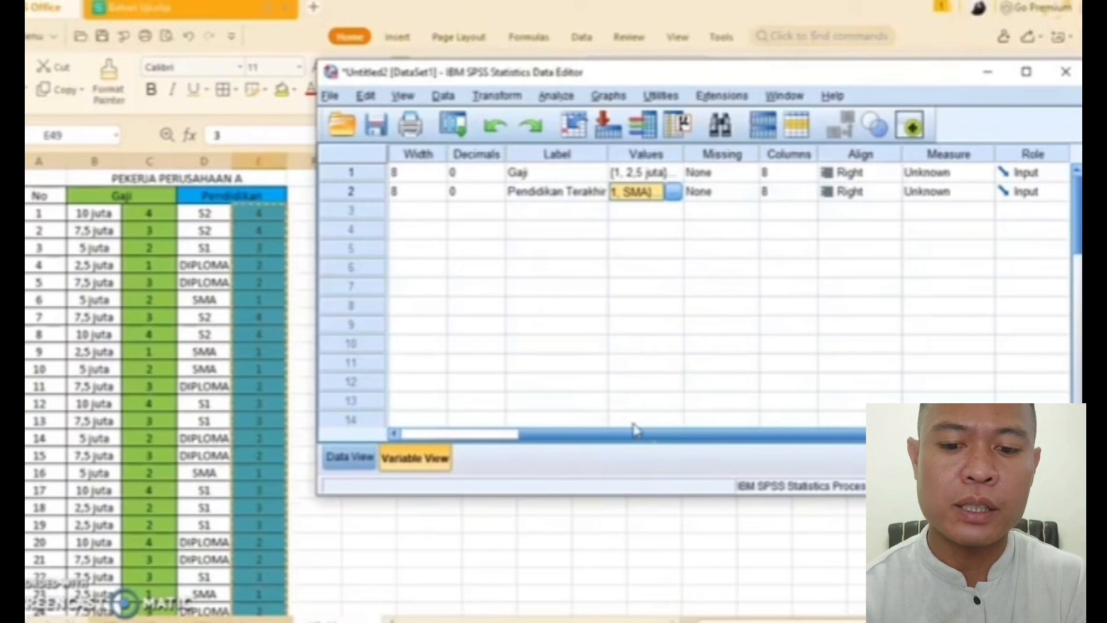
# - Review the variable definitions and the coded G and PT rows in the data view
pyautogui.moveTo(634, 436); pyautogui.dragTo(511, 421)
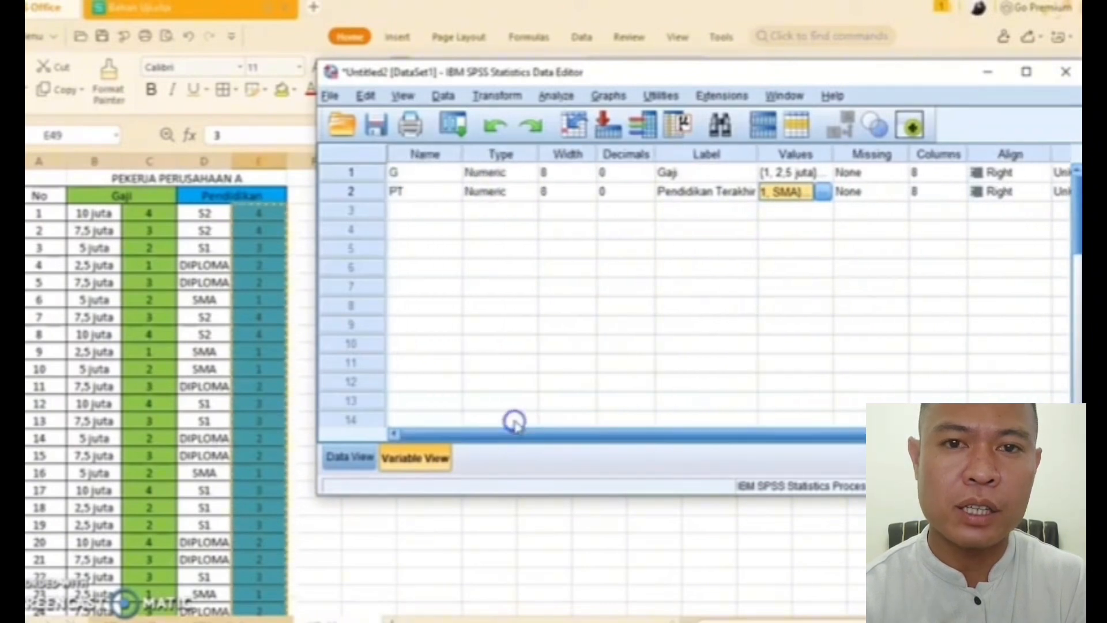
pyautogui.click(351, 460)
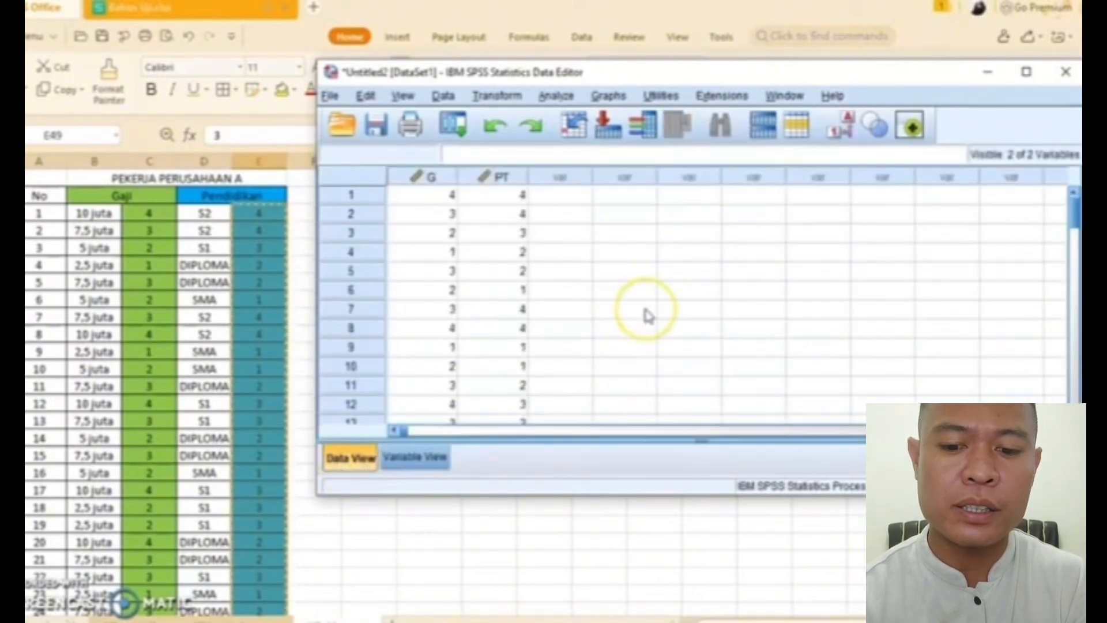
pyautogui.scroll(-11, 649, 315)
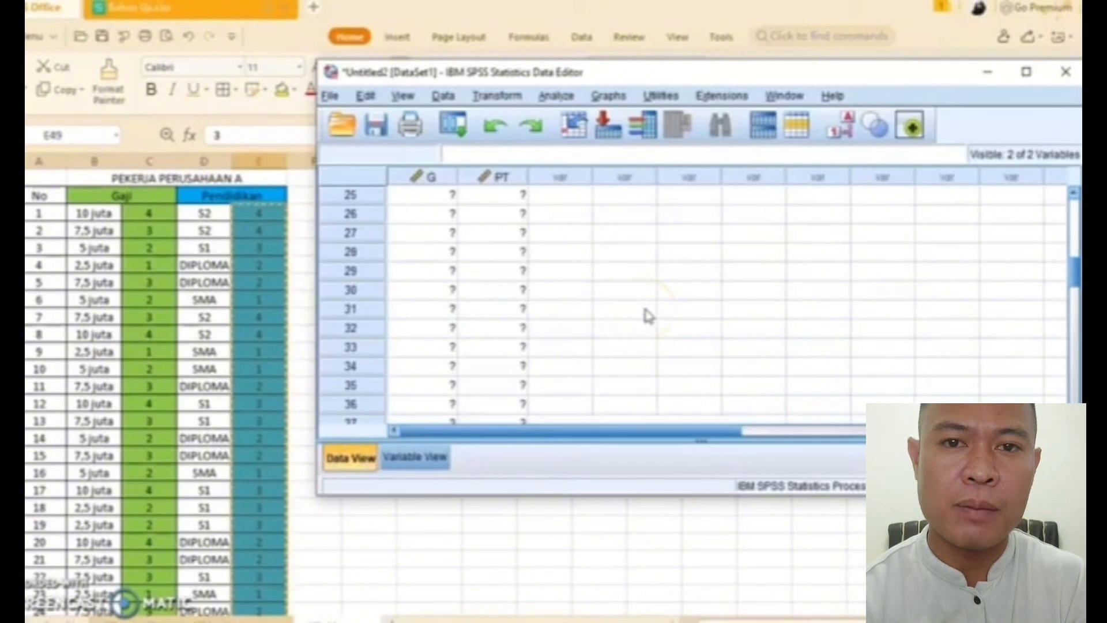
# - Set up a Crosstabs analysis with Gaji [G] as the row variable and Pendidikan Terakhir [PT] as the column variable
pyautogui.scroll(-6, 649, 315)
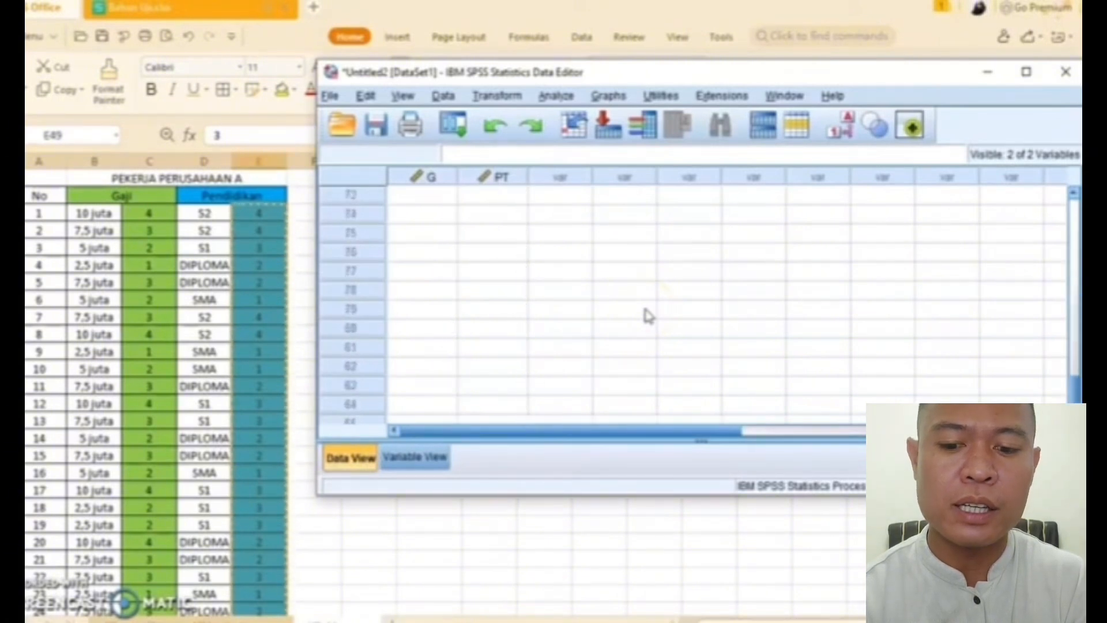
pyautogui.scroll(18, 649, 316)
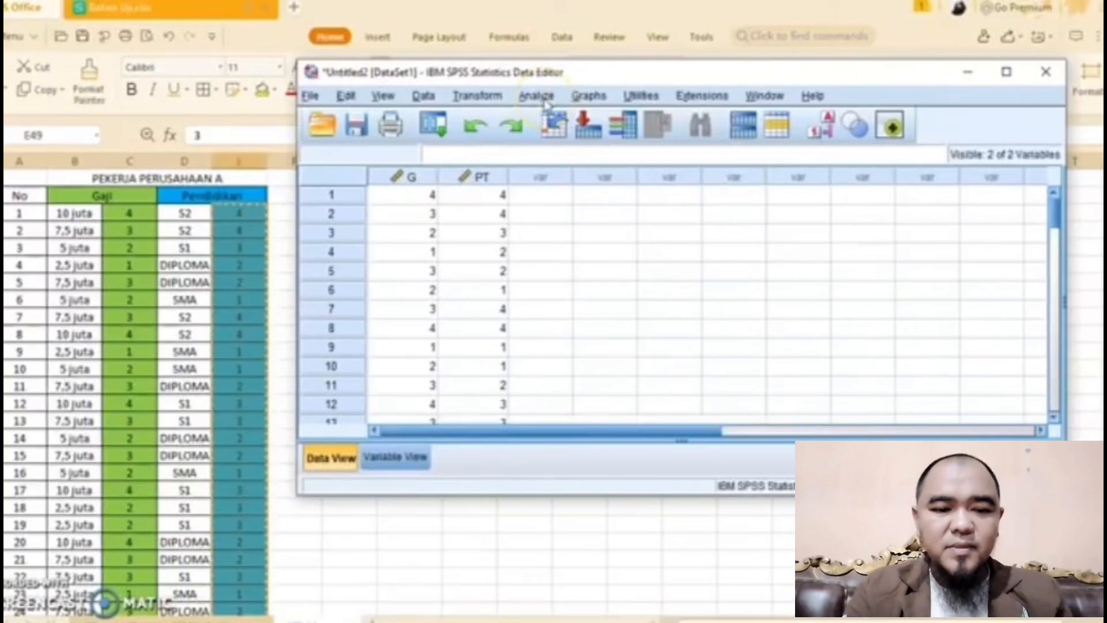
pyautogui.click(563, 96)
pyautogui.moveTo(572, 144)
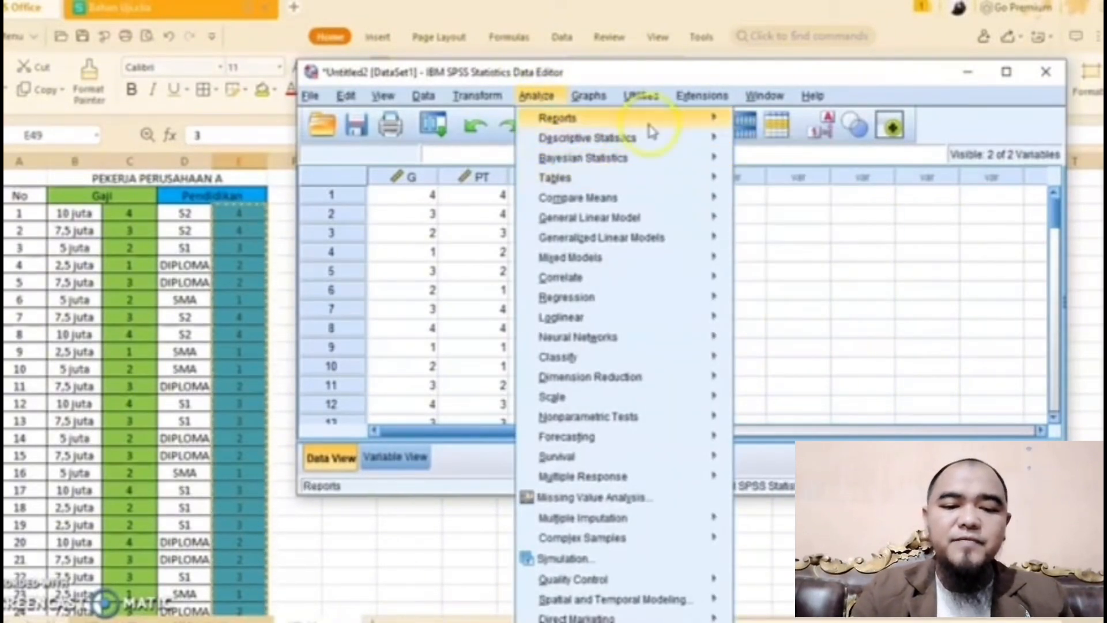
pyautogui.moveTo(715, 140)
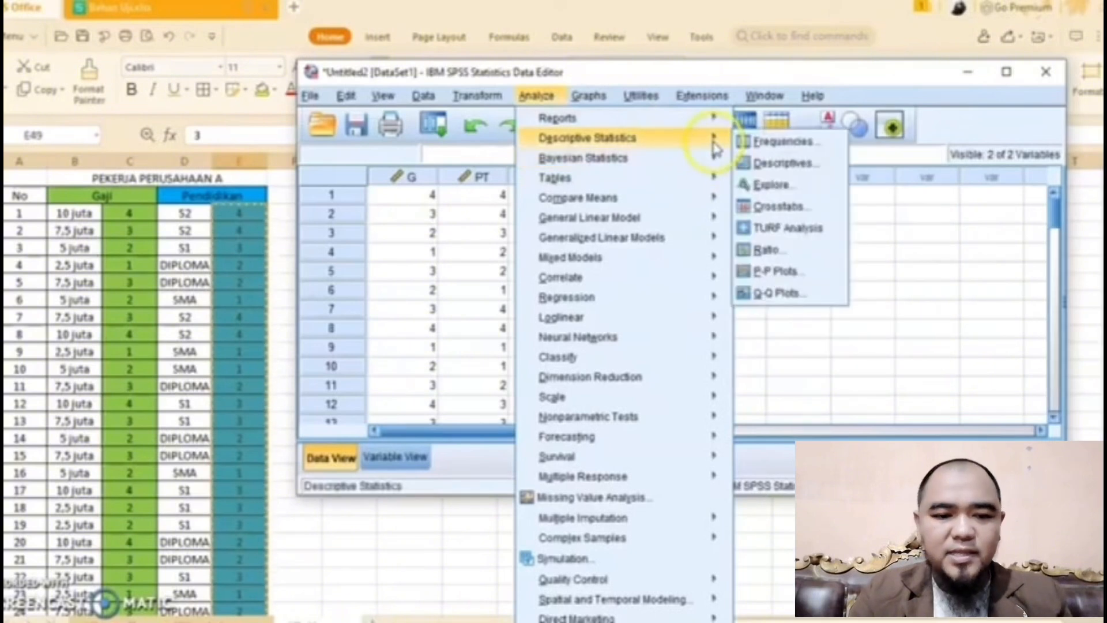
pyautogui.click(759, 213)
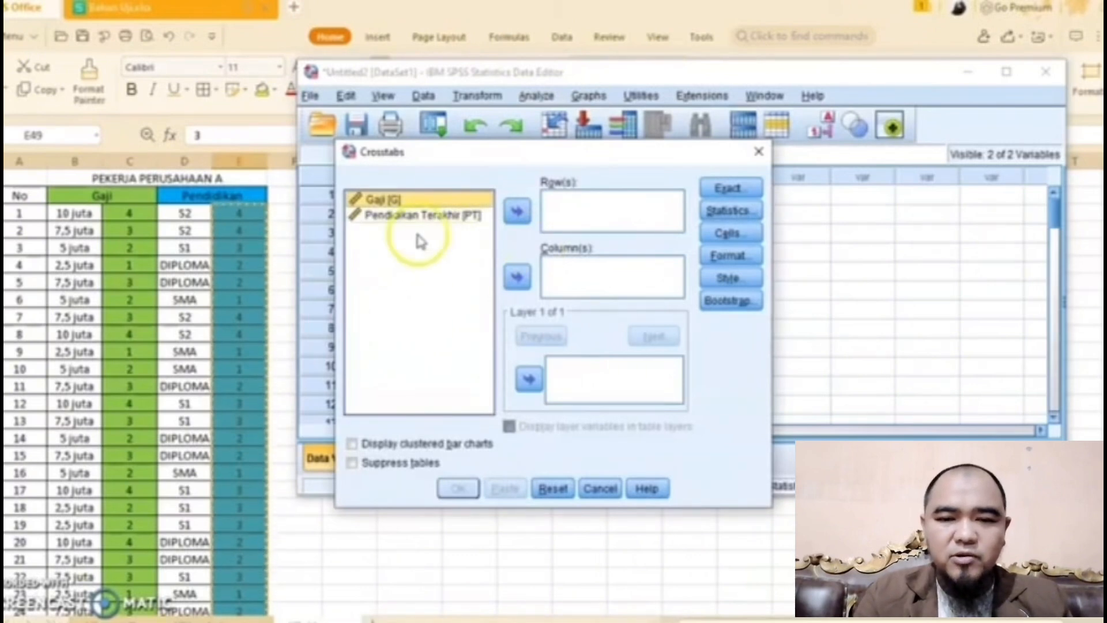
pyautogui.click(477, 202)
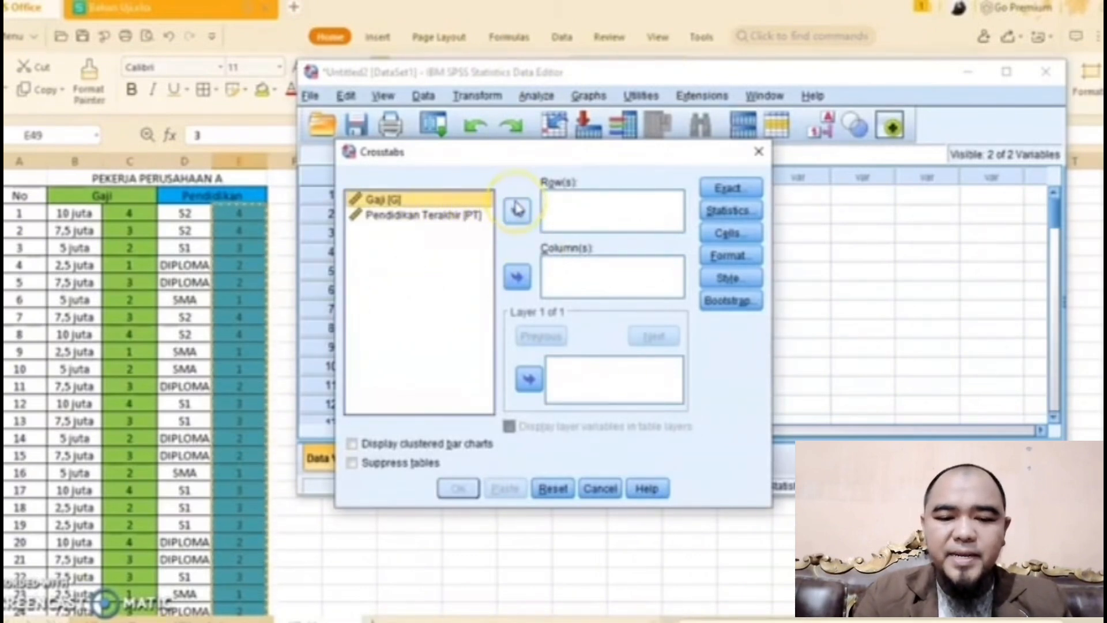
pyautogui.click(518, 208)
pyautogui.click(470, 208)
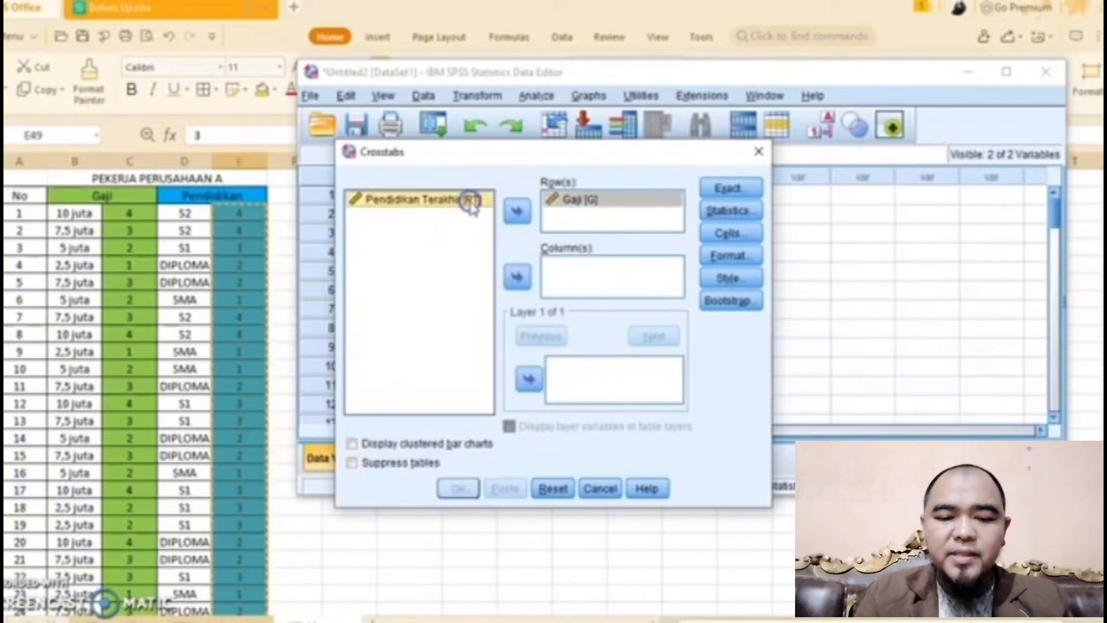
pyautogui.click(515, 278)
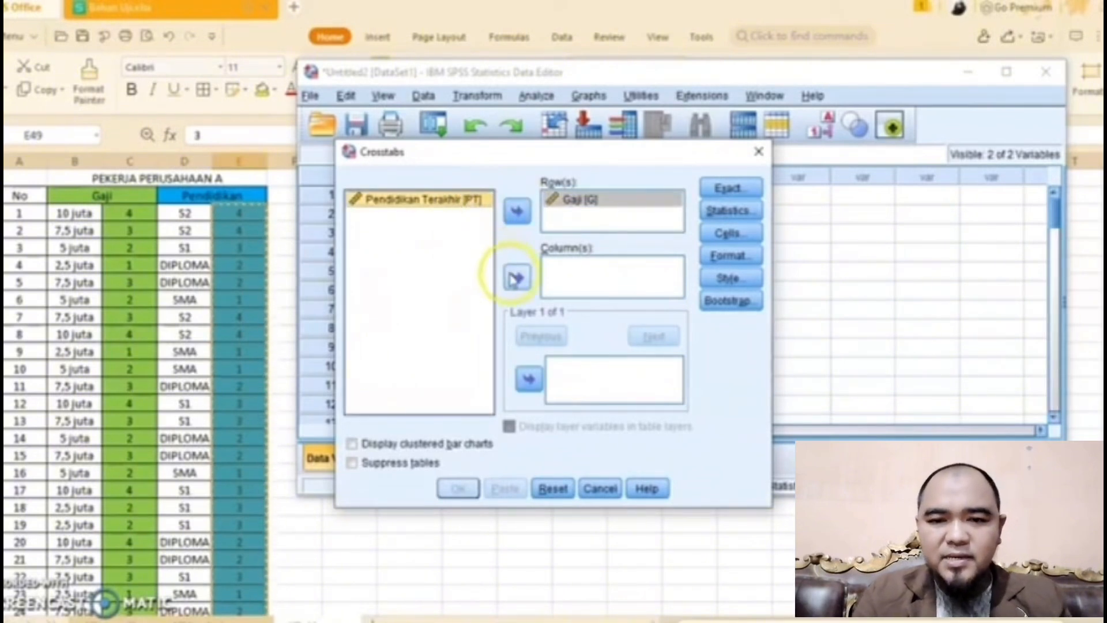
pyautogui.click(515, 278)
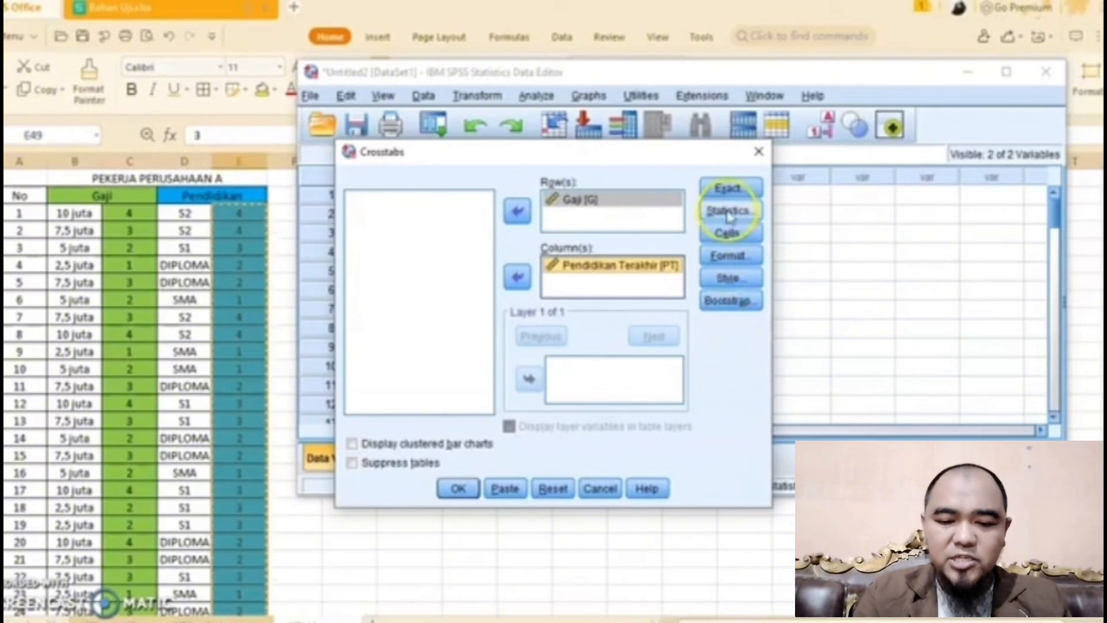
# - Include the Chi-square statistic in the crosstabs and run the analysis
pyautogui.click(730, 212)
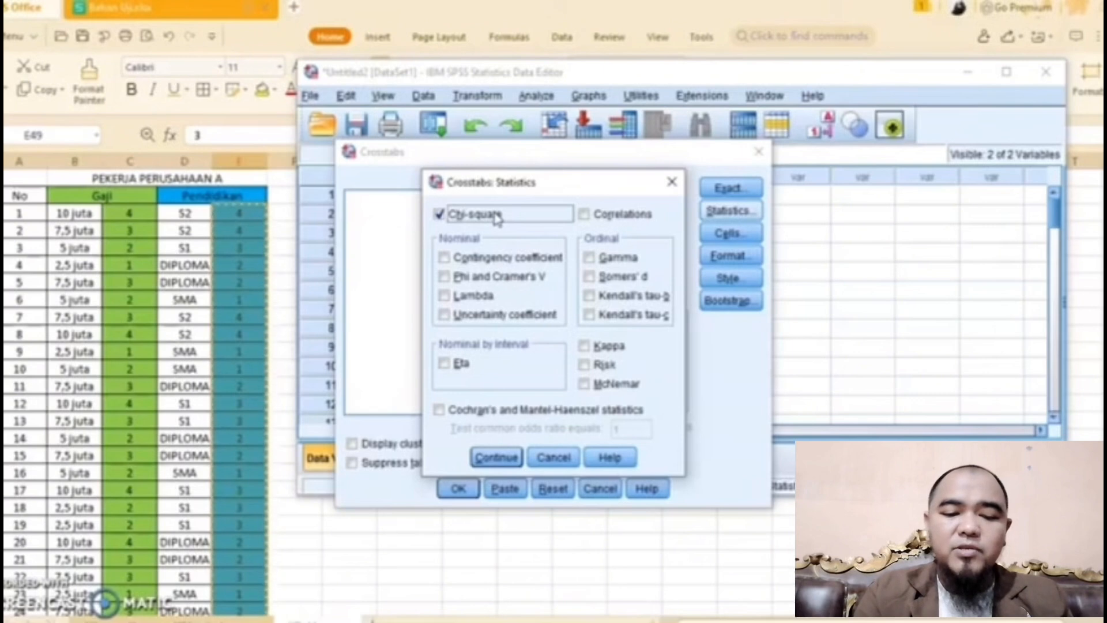
pyautogui.click(507, 462)
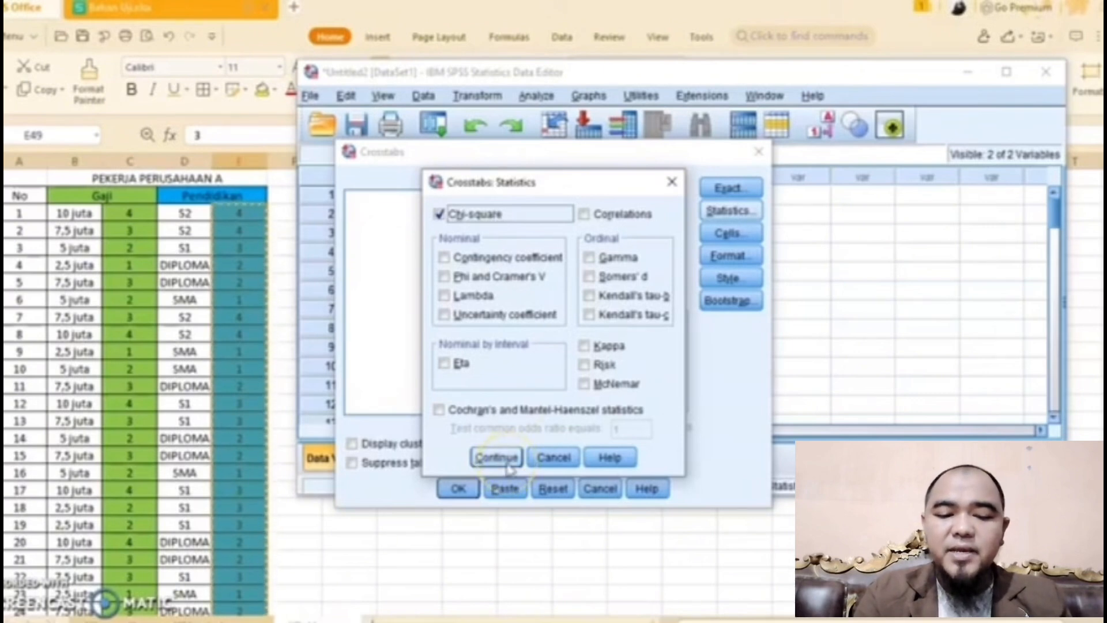
pyautogui.click(497, 459)
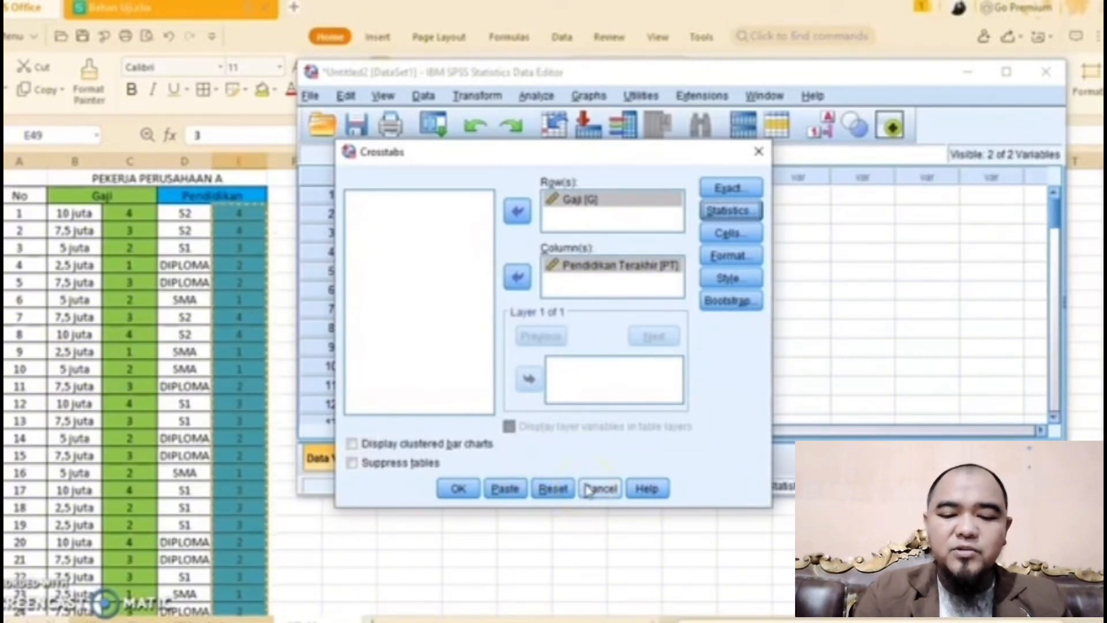
pyautogui.click(459, 488)
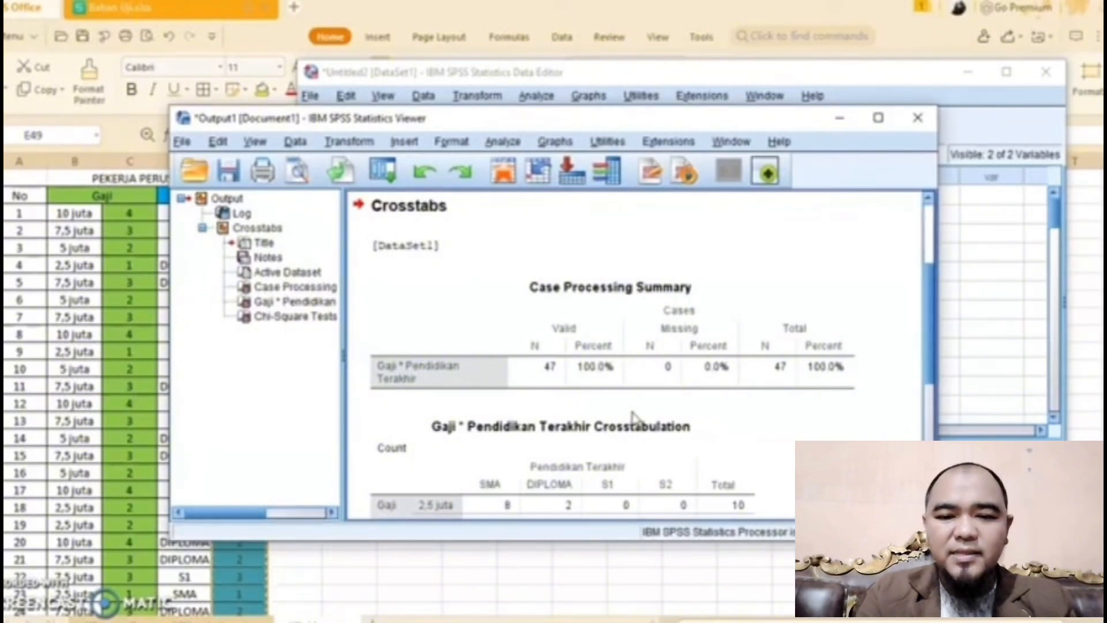
# - Review the Case Processing Summary, the Gaji by Pendidikan Terakhir crosstabulation and the Chi-Square Tests table in the output
pyautogui.click(670, 337)
pyautogui.click(575, 439)
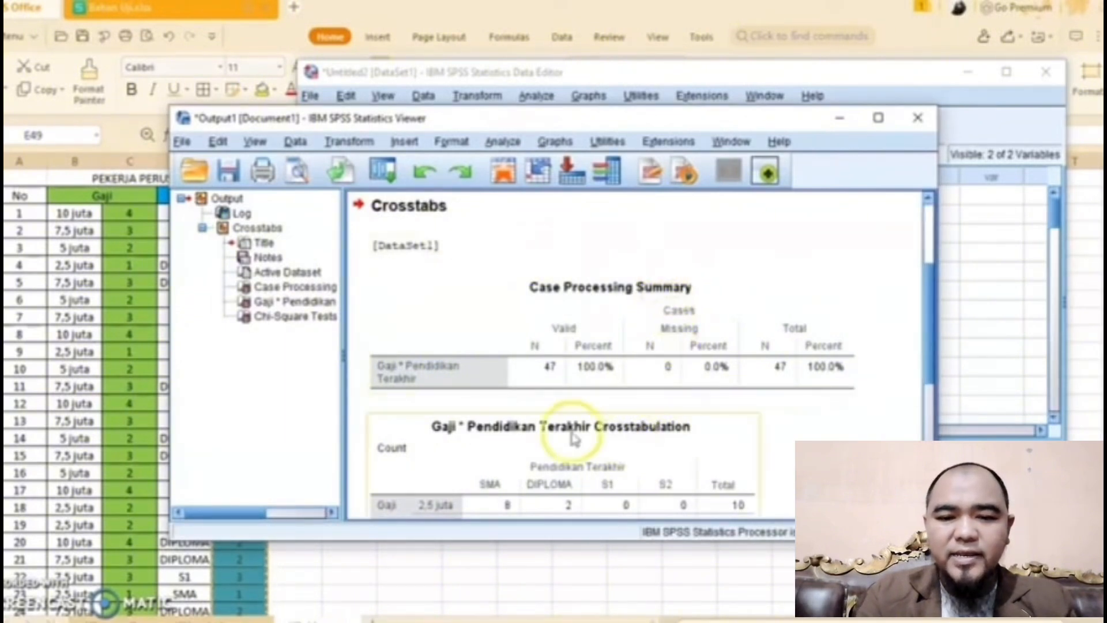
pyautogui.click(583, 358)
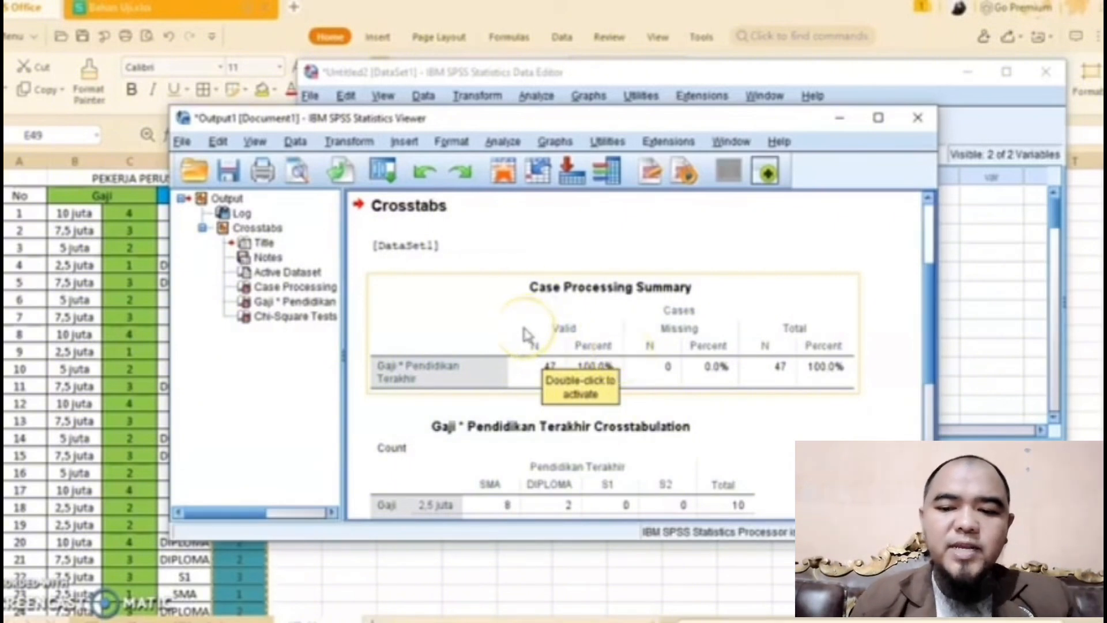
pyautogui.scroll(-1, 490, 364)
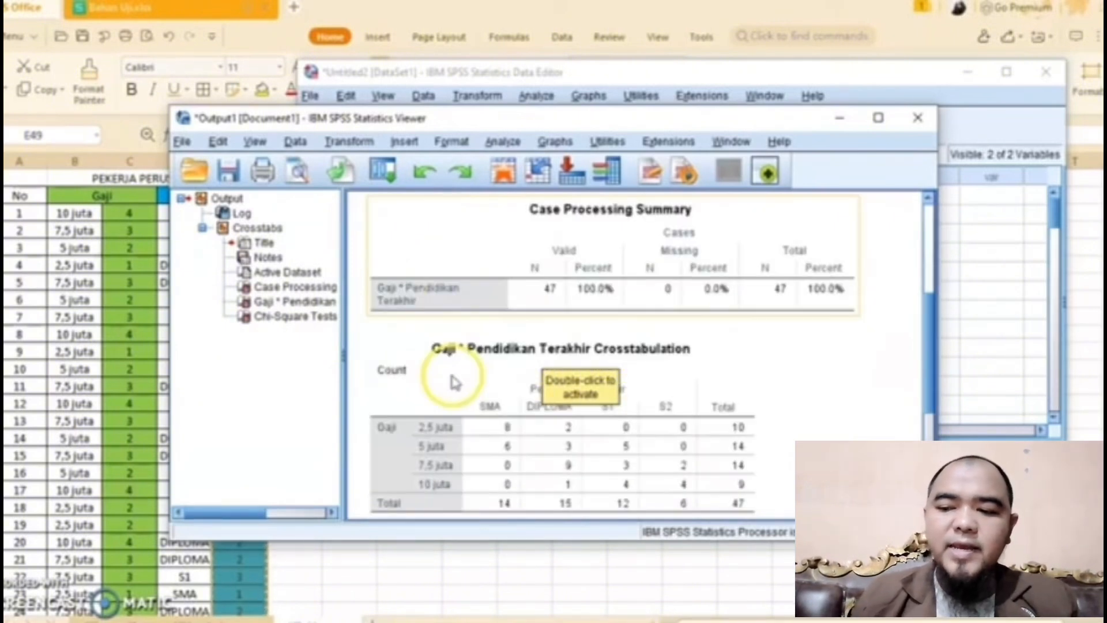
pyautogui.scroll(-2, 474, 366)
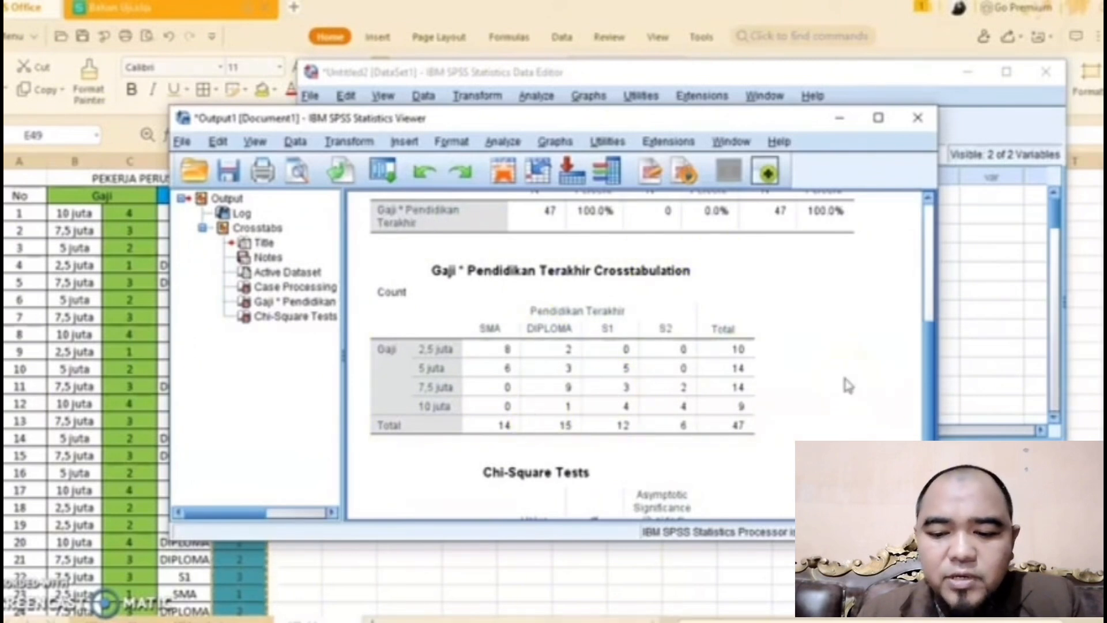
pyautogui.scroll(-3, 848, 386)
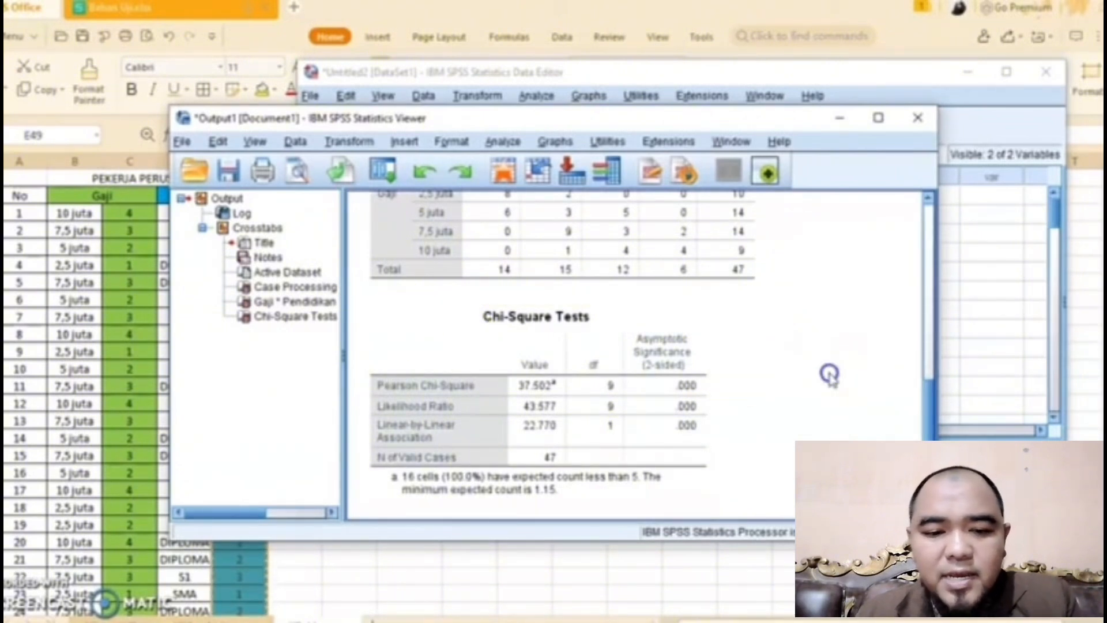
pyautogui.click(829, 373)
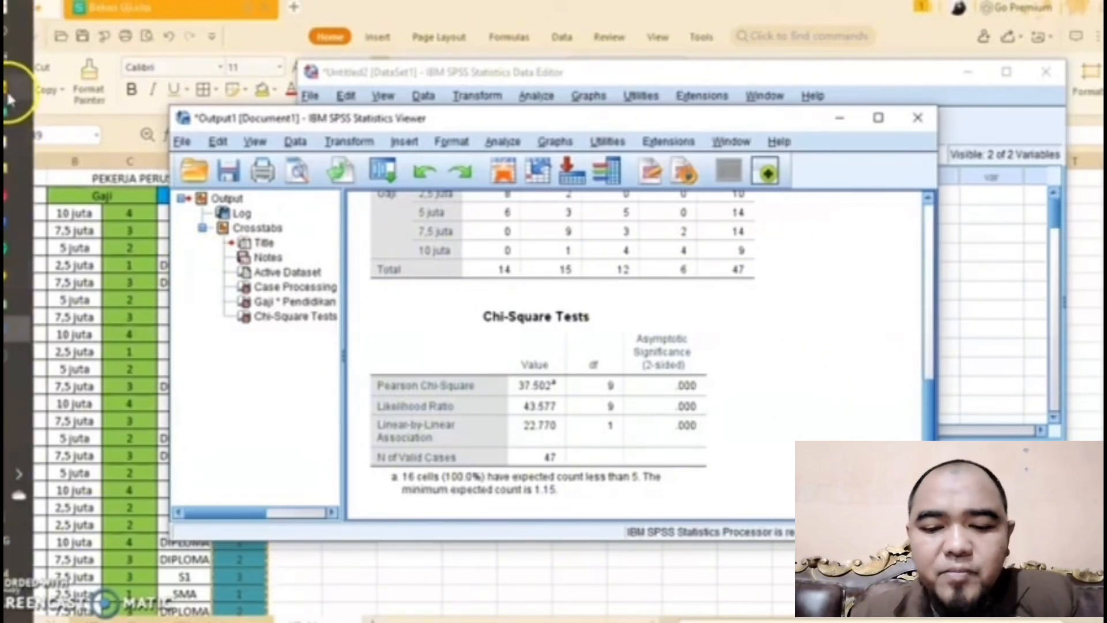
# - Switch to the sticky note with the decision rules and compare the chi-square asymptotic significance with the 0,05 threshold
pyautogui.click(8, 99)
pyautogui.click(136, 248)
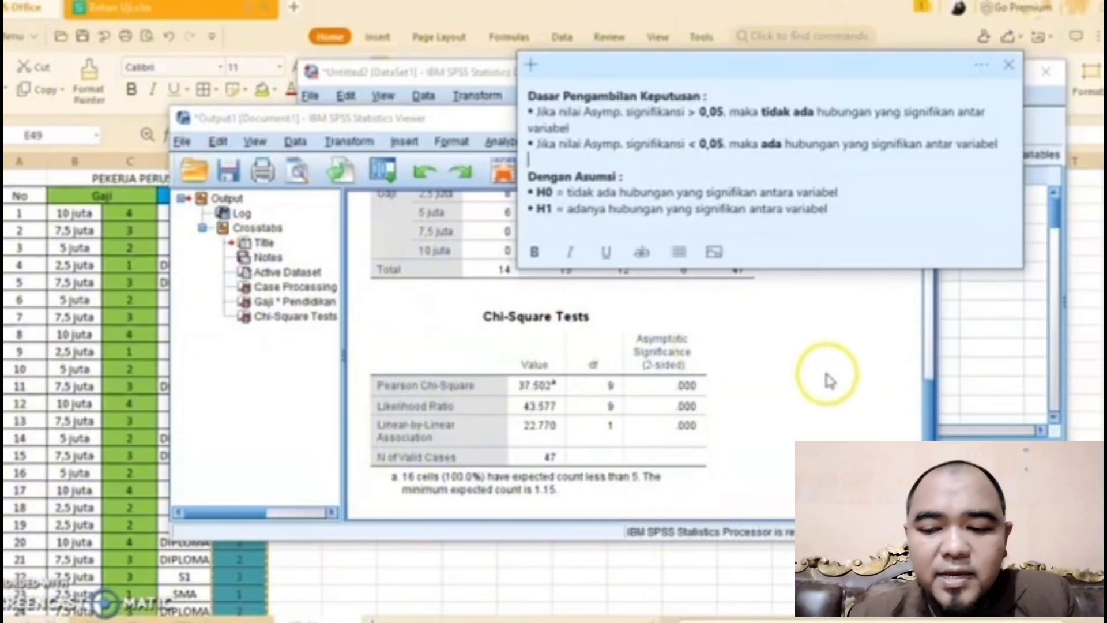
pyautogui.click(811, 397)
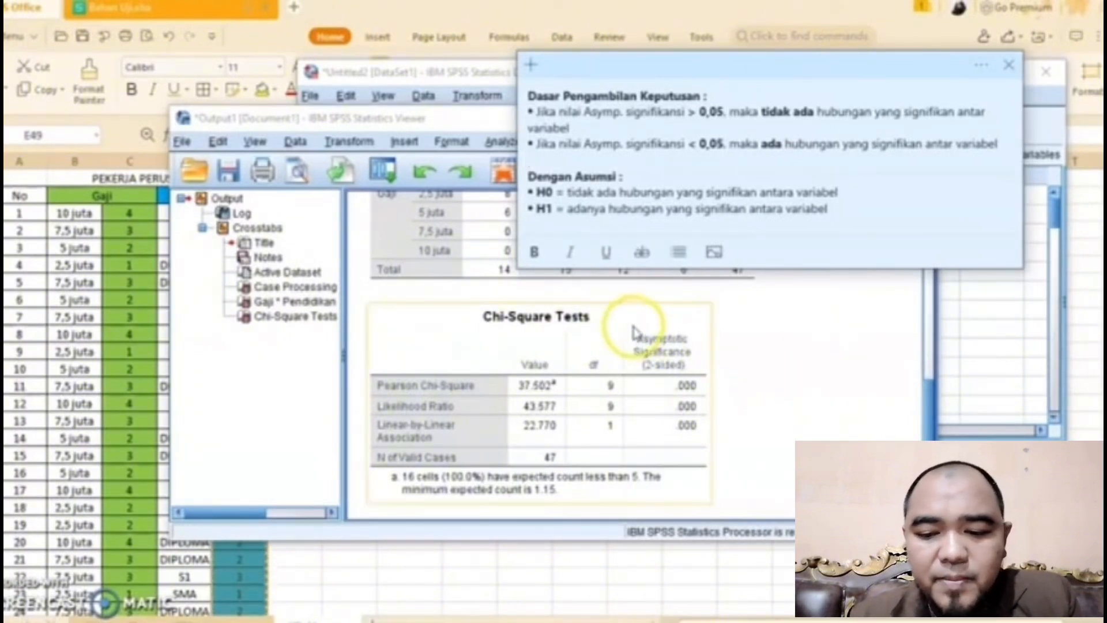
pyautogui.click(707, 335)
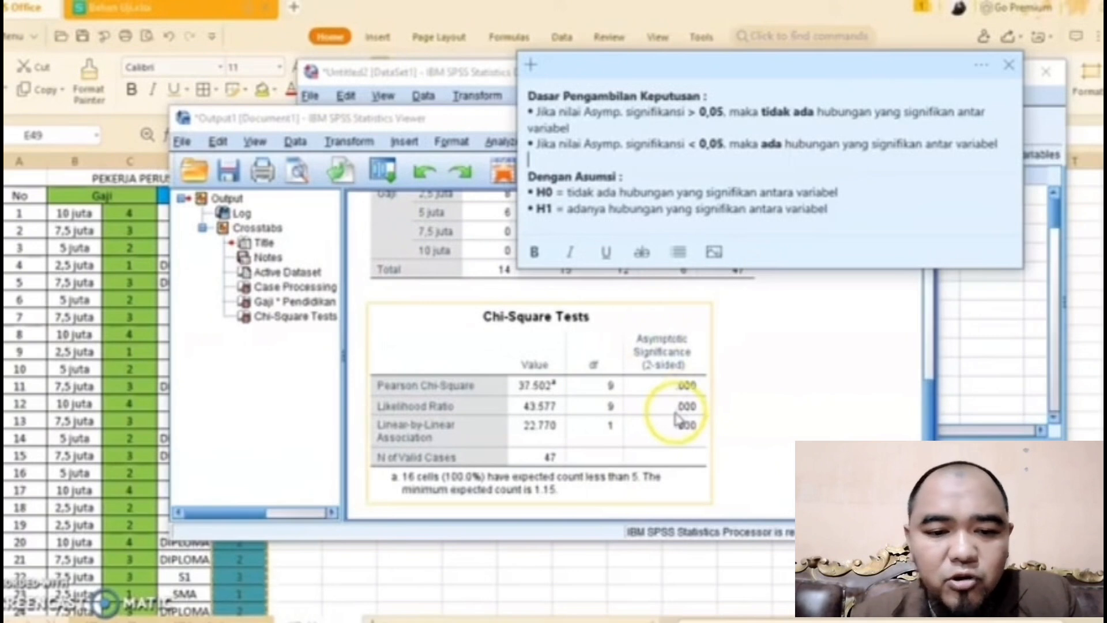